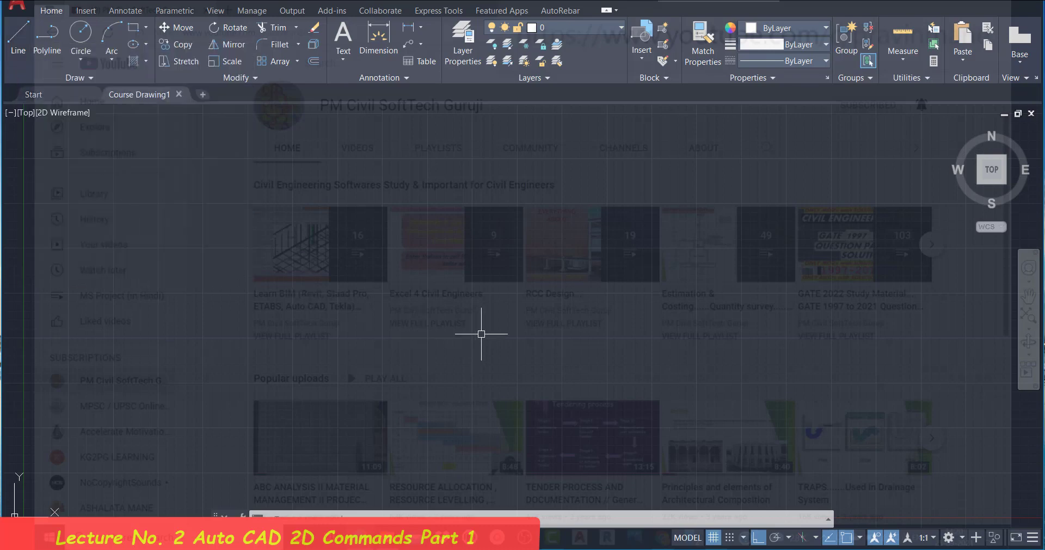
# Step: Draw a 10-unit horizontal line with LINE from a picked start point
pyautogui.write('L')
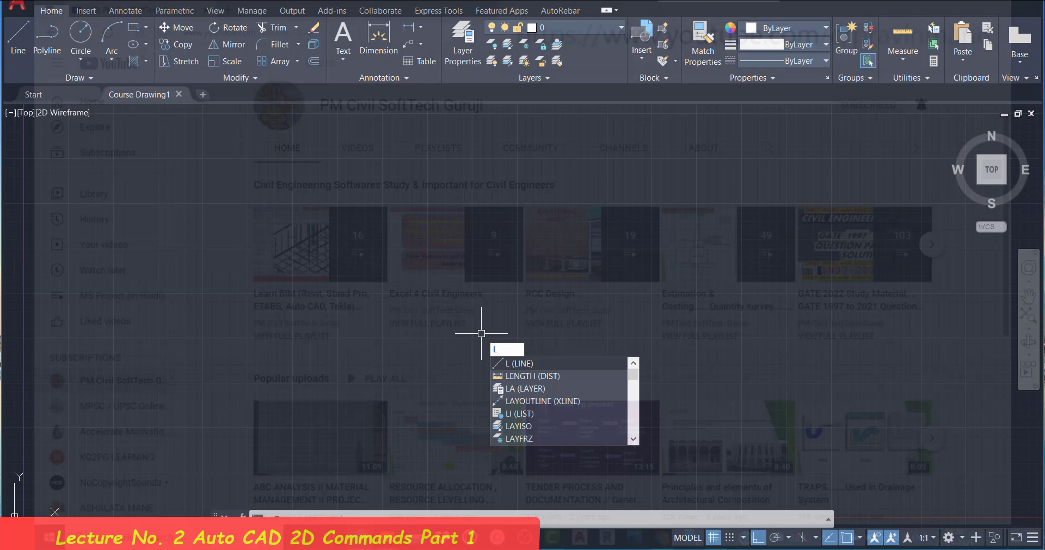
pyautogui.press('Return')
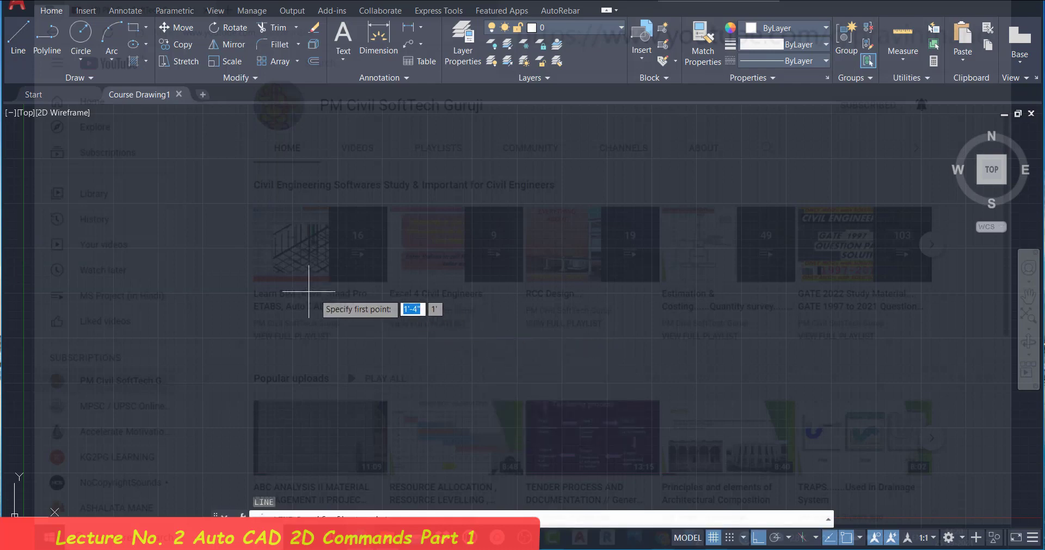
pyautogui.click(248, 251)
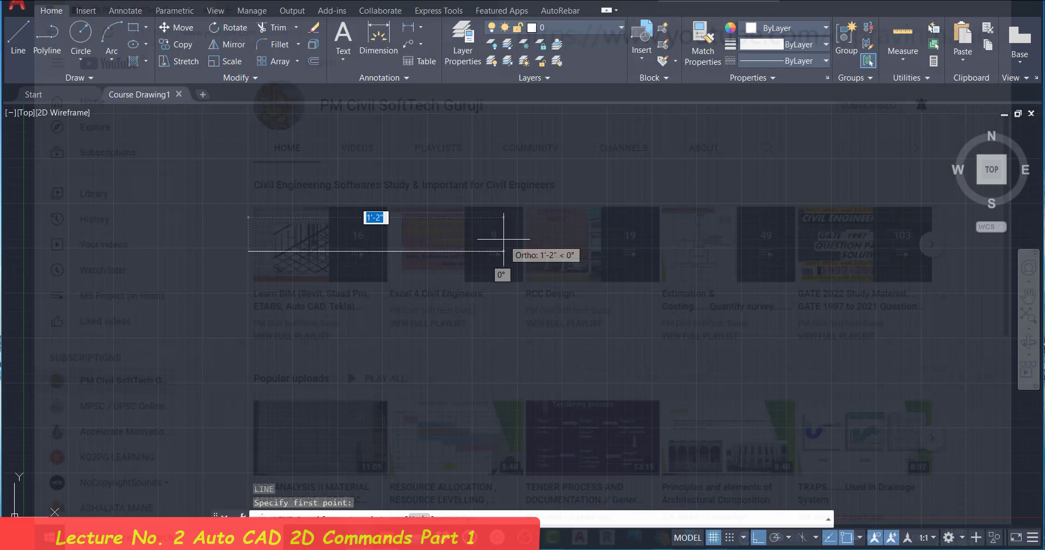
pyautogui.write('10')
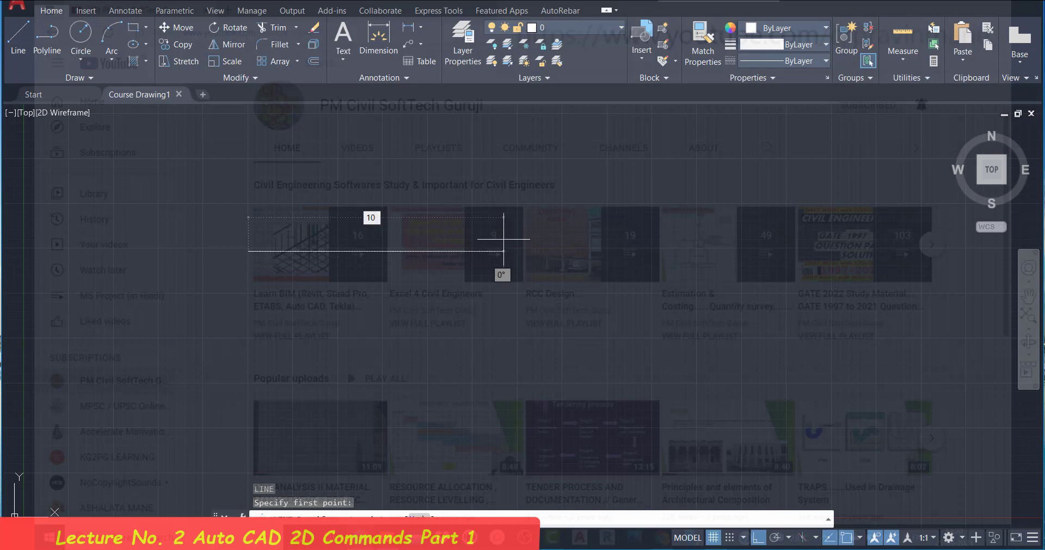
pyautogui.press('Return')
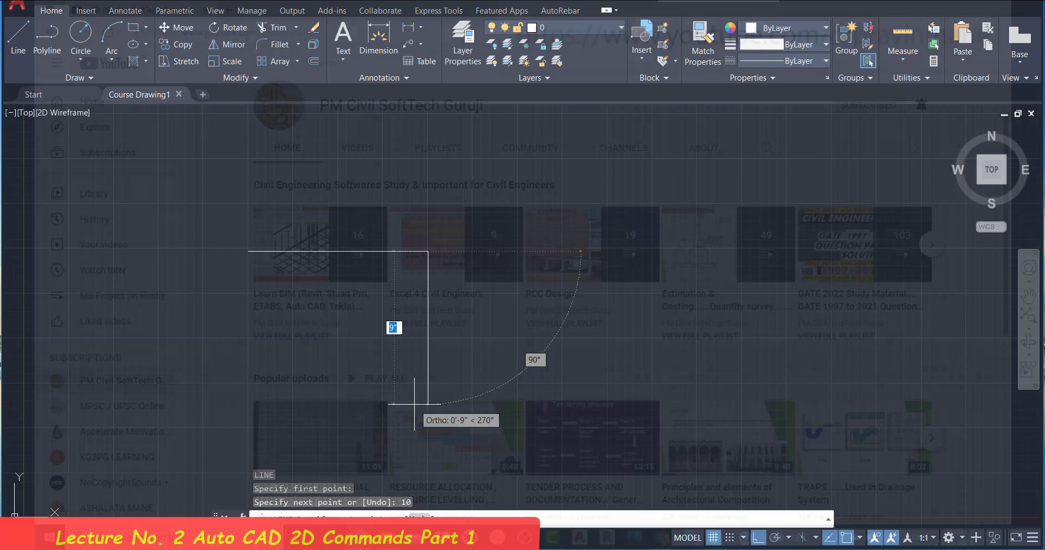
pyautogui.press('Escape')
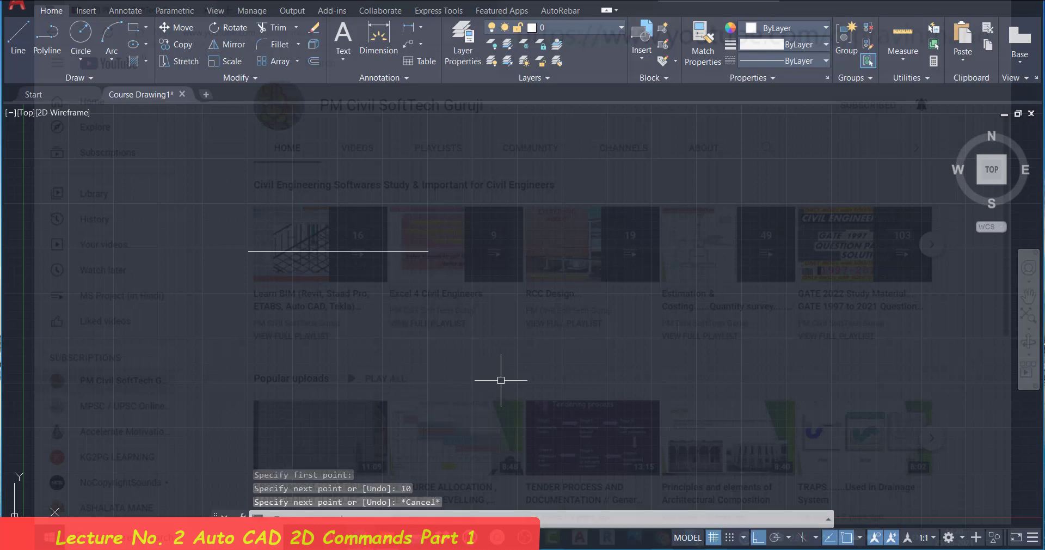
# Step: Zoom out and pan the view up-left so the line and origin are visible
pyautogui.scroll(3, 187, 229)
pyautogui.scroll(2, 298, 285)
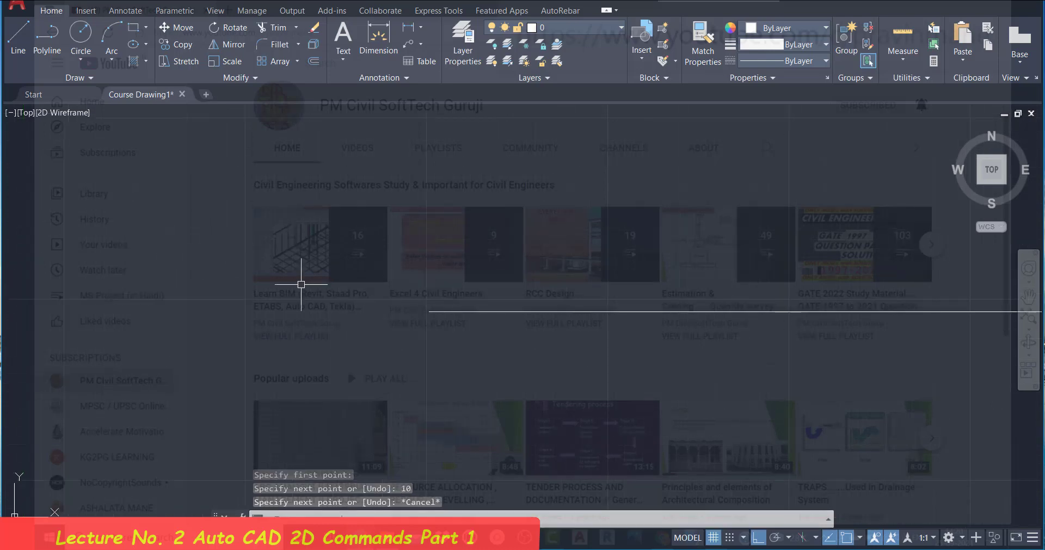
pyautogui.scroll(5, 488, 327)
pyautogui.scroll(-3, 487, 328)
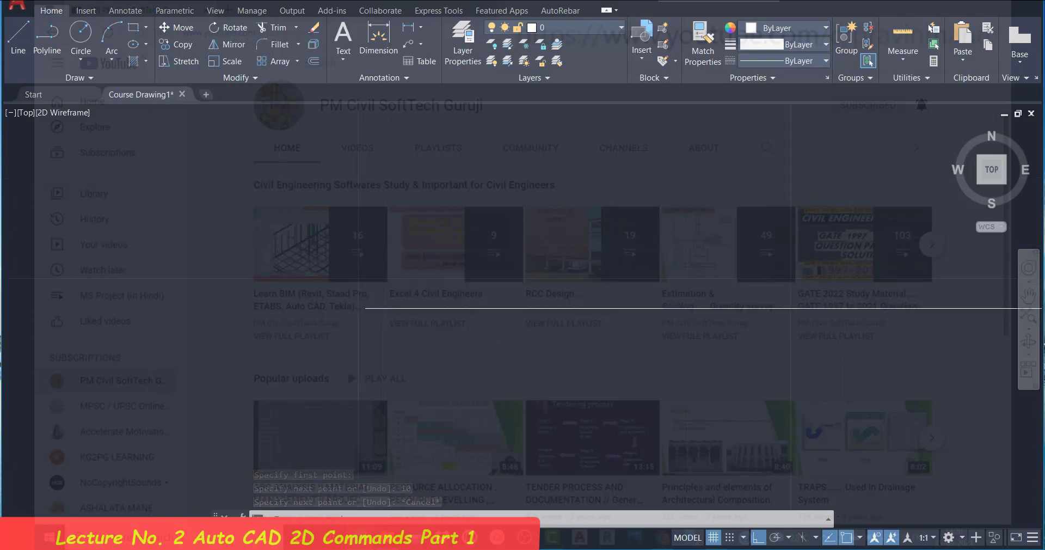
pyautogui.scroll(-2, 561, 340)
pyautogui.scroll(-1, 584, 345)
pyautogui.scroll(-2, 647, 354)
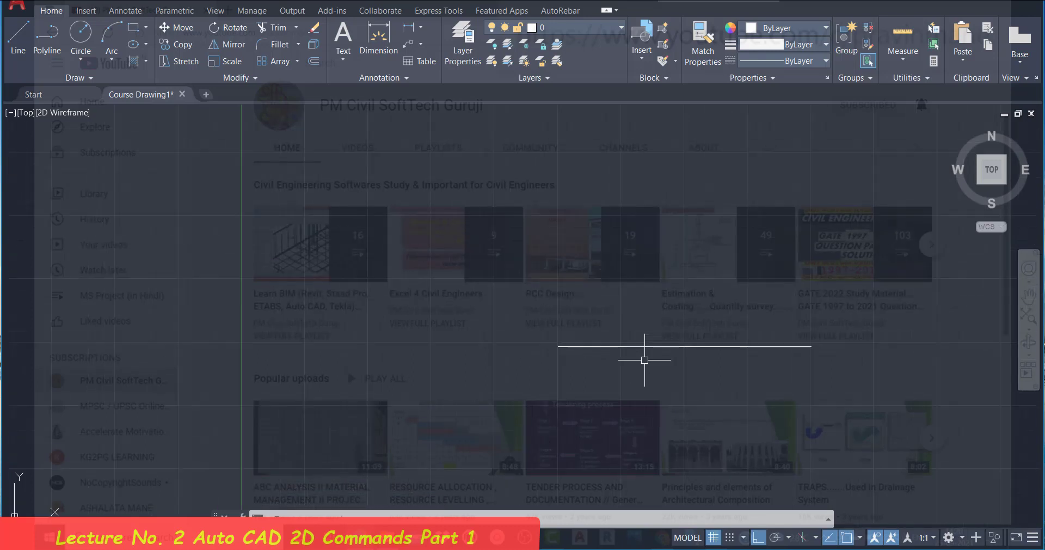
pyautogui.scroll(-2, 646, 361)
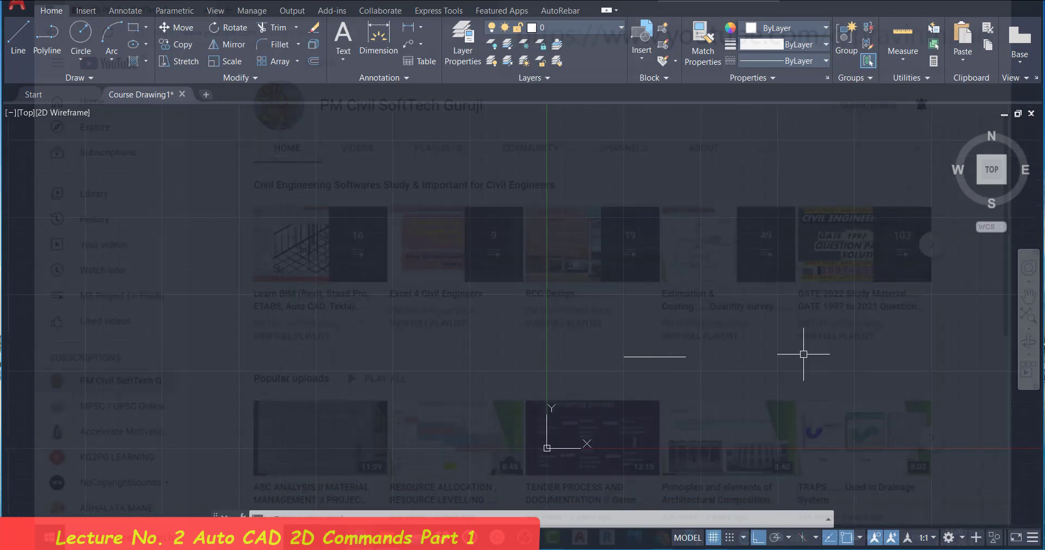
pyautogui.click(1029, 296)
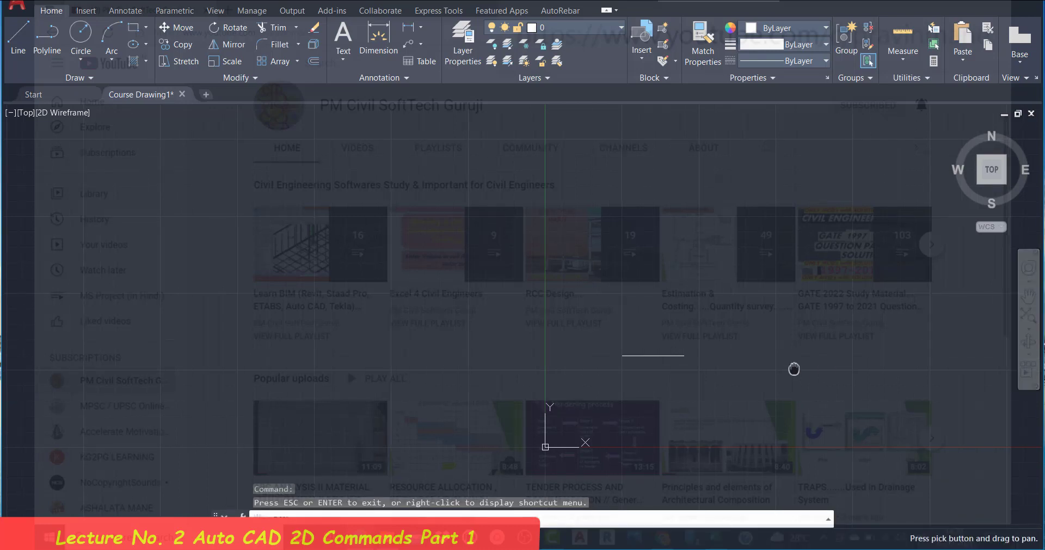
pyautogui.moveTo(798, 370); pyautogui.dragTo(699, 269)
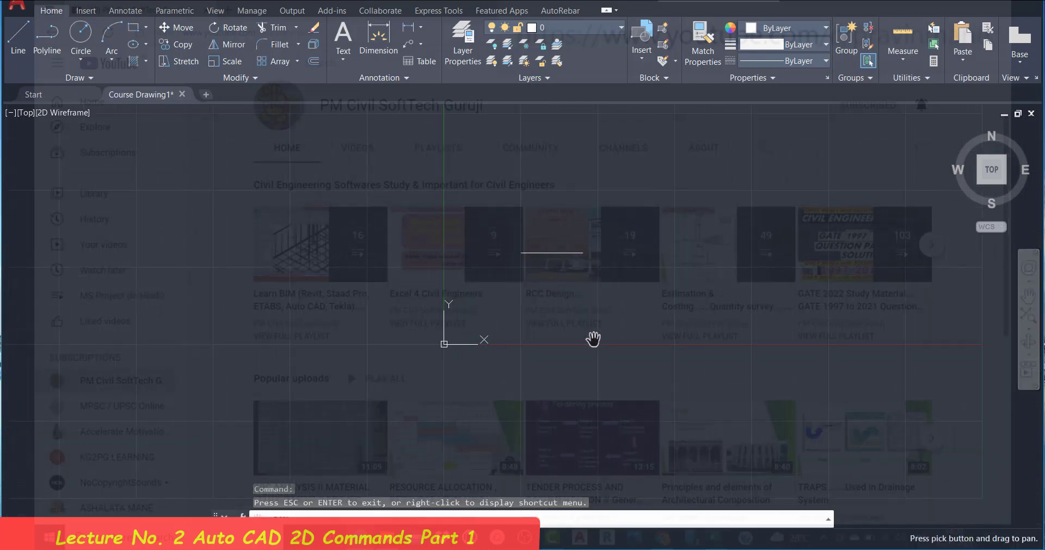
pyautogui.press('Escape')
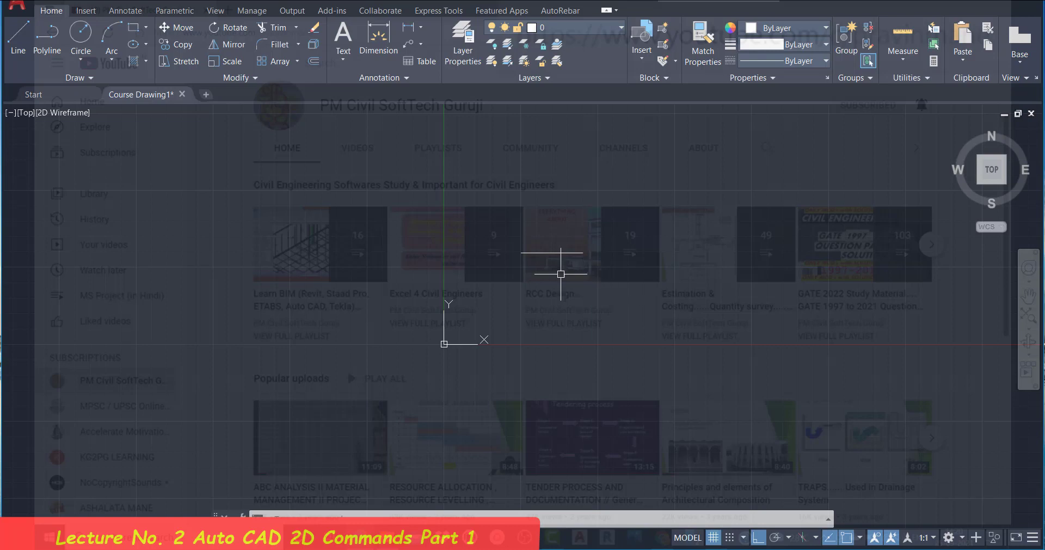
# Step: Delete the 10-unit line, draw a test 5'-6" horizontal line, and delete that too
pyautogui.click(547, 253)
pyautogui.press('Delete')
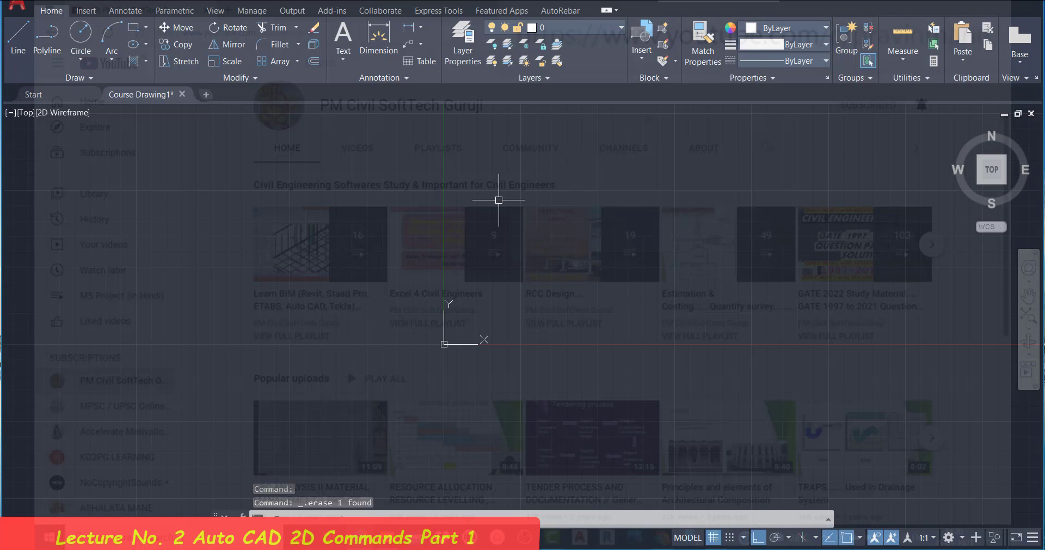
pyautogui.write('L')
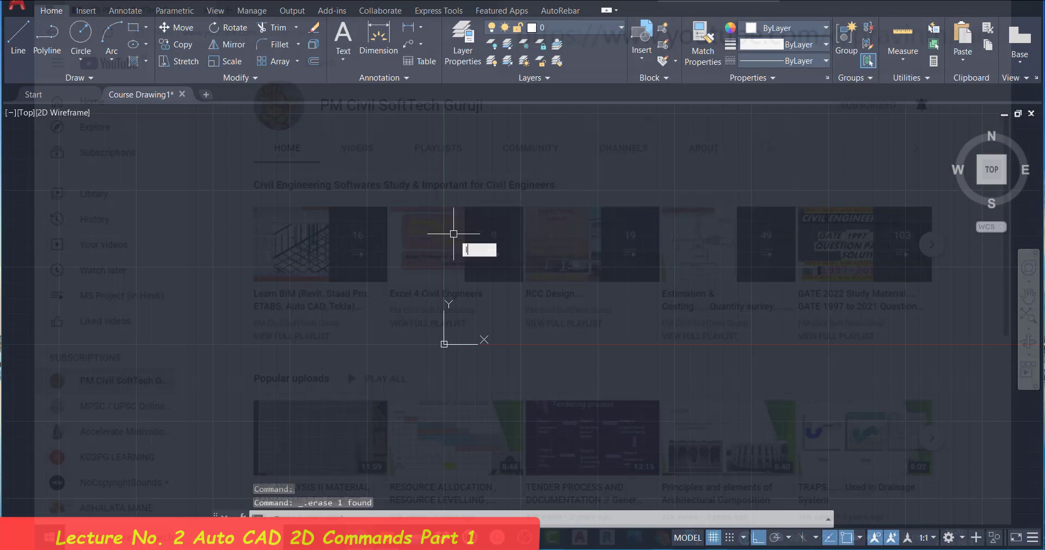
pyautogui.press('Return')
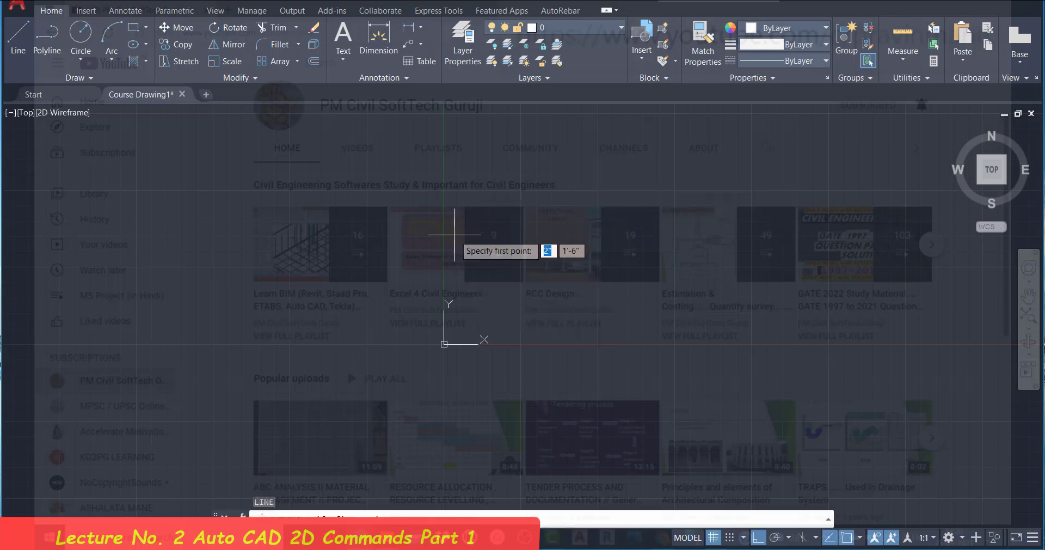
pyautogui.click(474, 191)
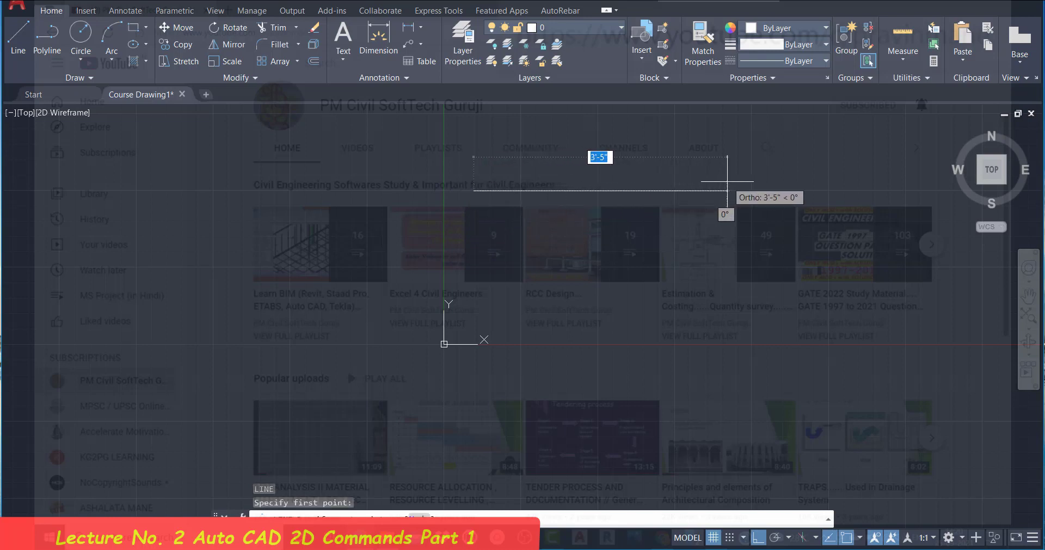
pyautogui.write("5'")
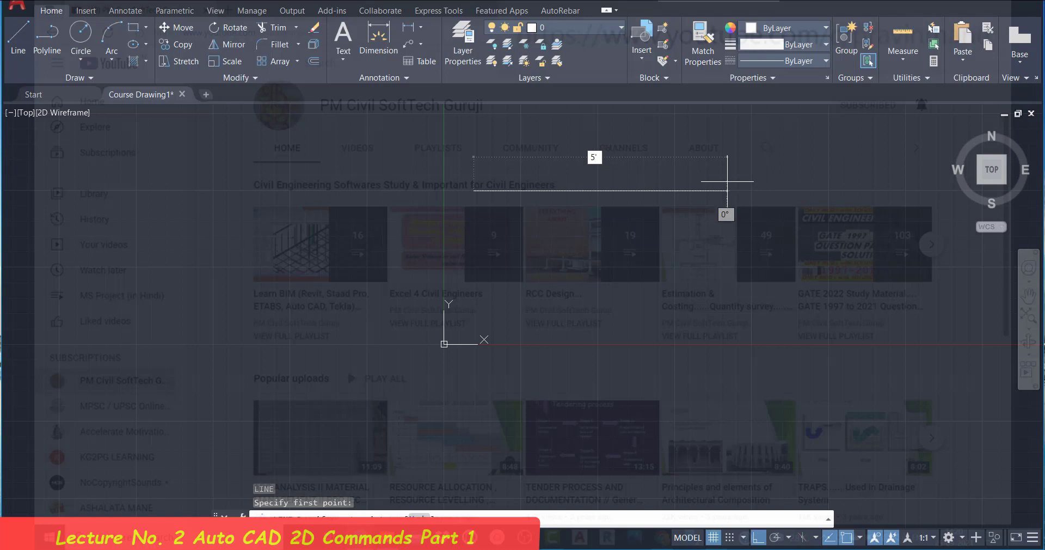
pyautogui.write('6')
pyautogui.write('"')
pyautogui.press('Return')
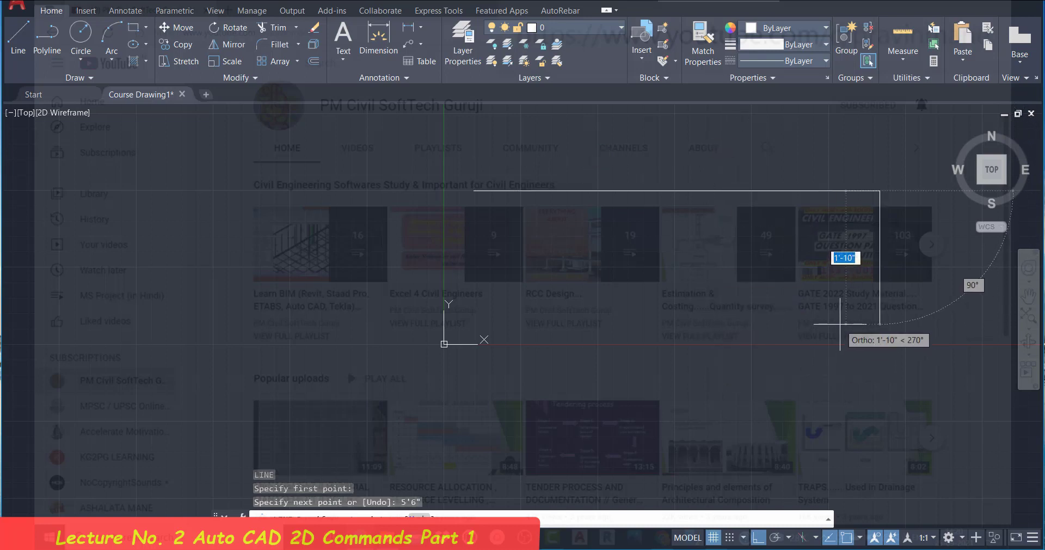
pyautogui.press('Return')
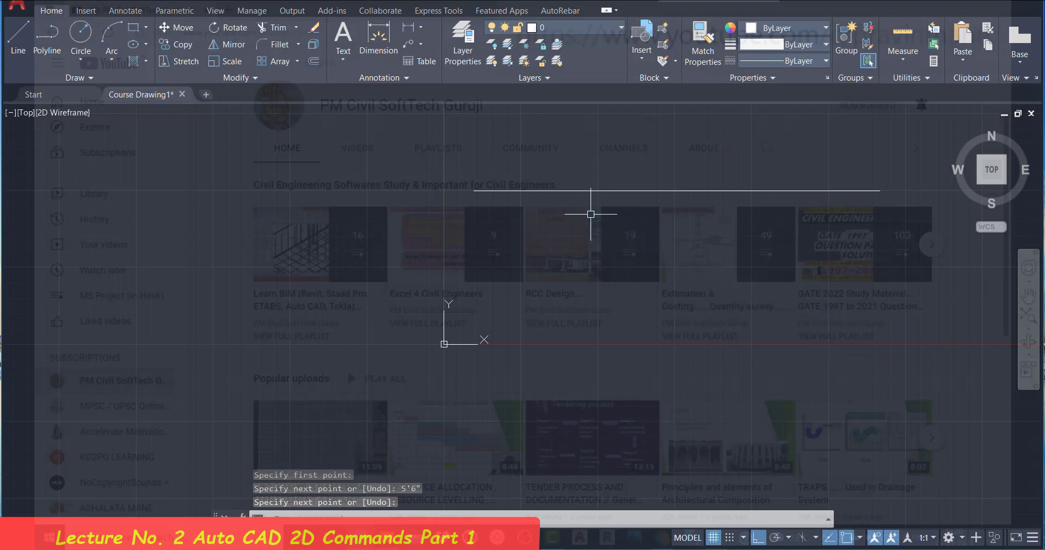
pyautogui.click(589, 190)
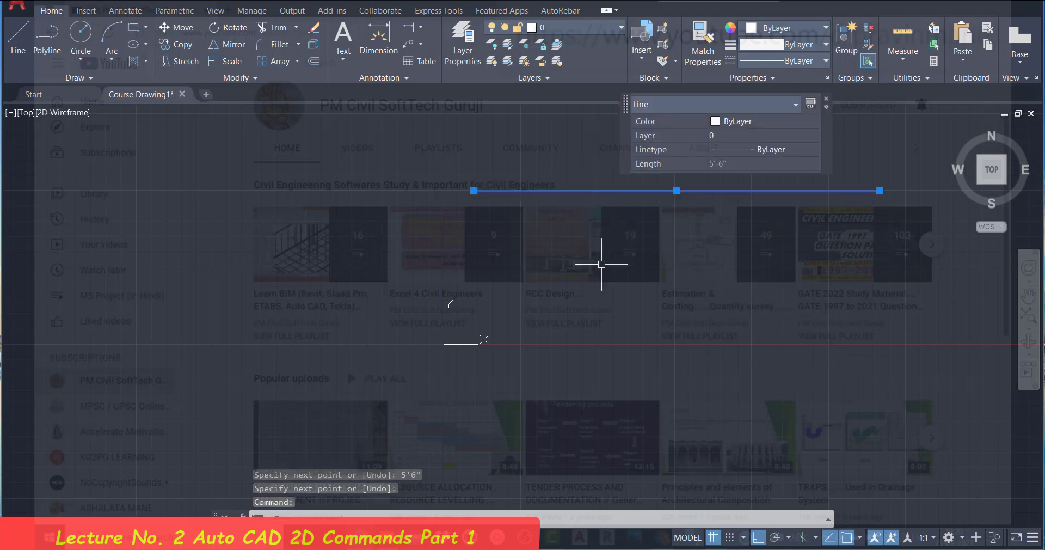
pyautogui.press('Delete')
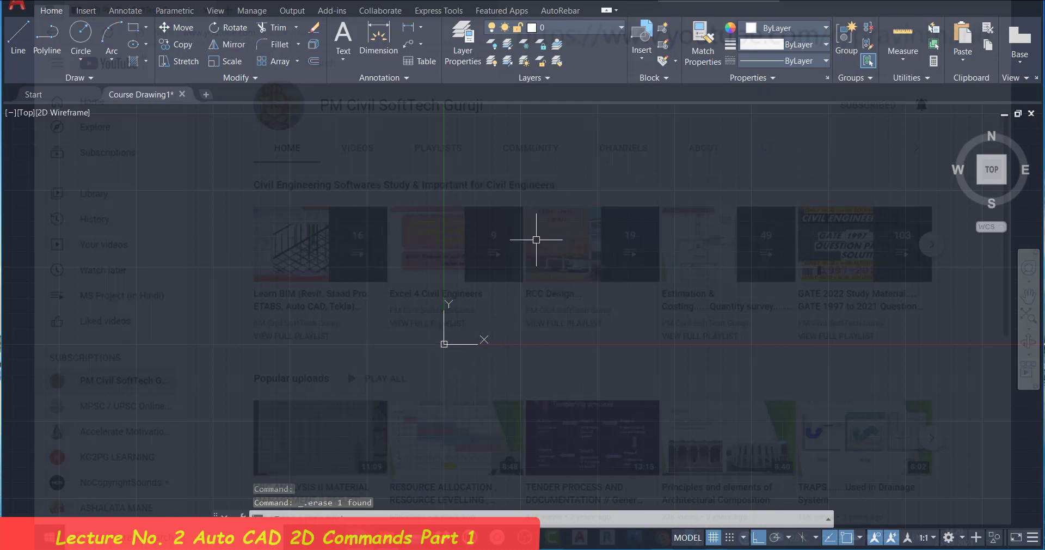
# Step: Try selecting and deleting the coordinate axes icon, then cancel
pyautogui.click(445, 345)
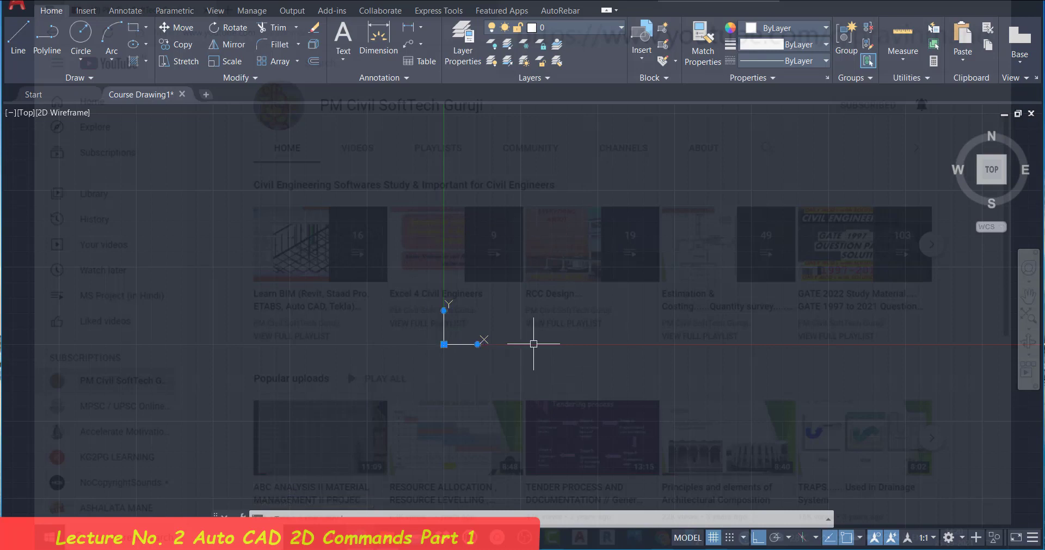
pyautogui.press('Delete')
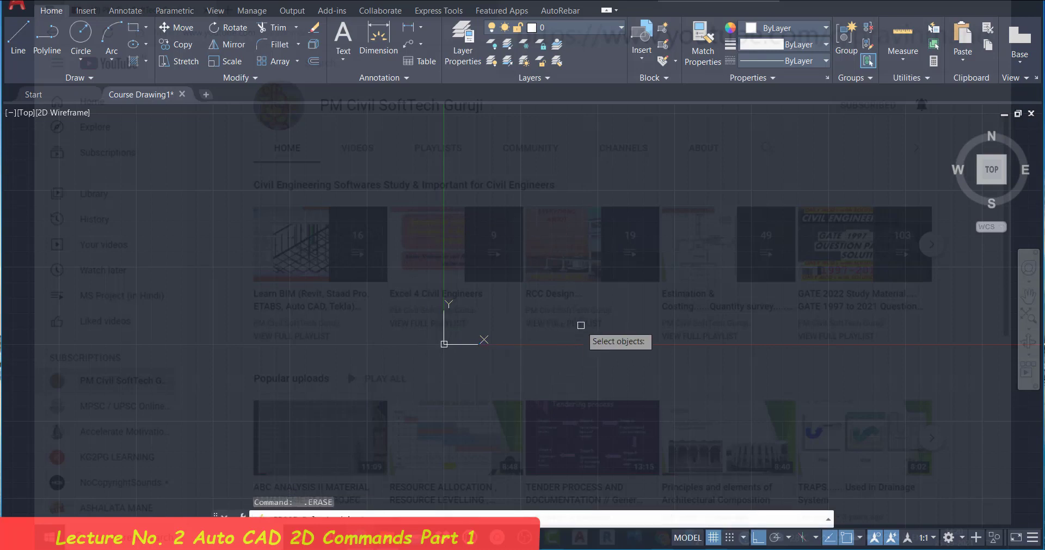
pyautogui.press('Escape')
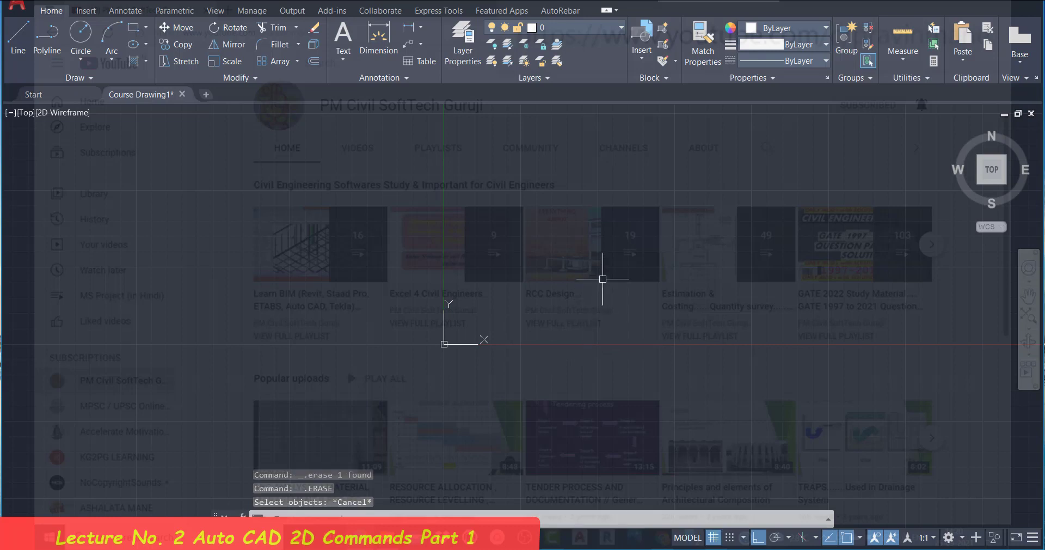
# Step: Set UCSICON to Noorigin so the icon stays in the lower-left corner
pyautogui.write('U')
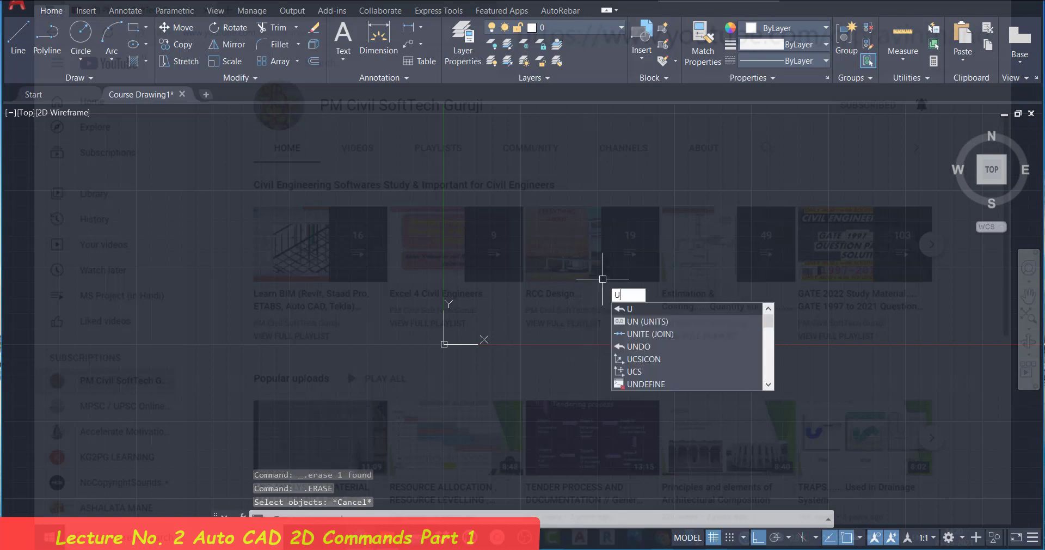
pyautogui.write('scic')
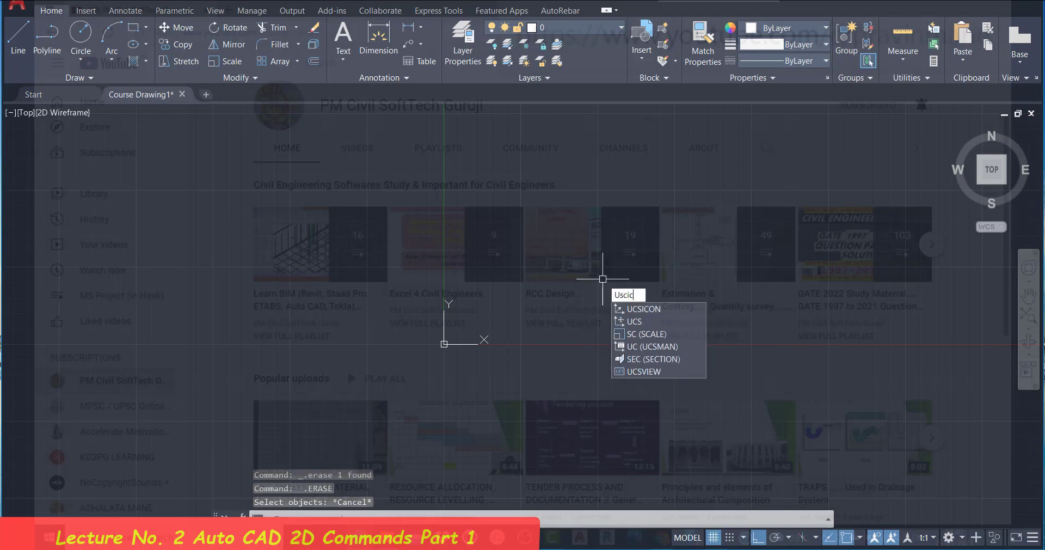
pyautogui.write('on')
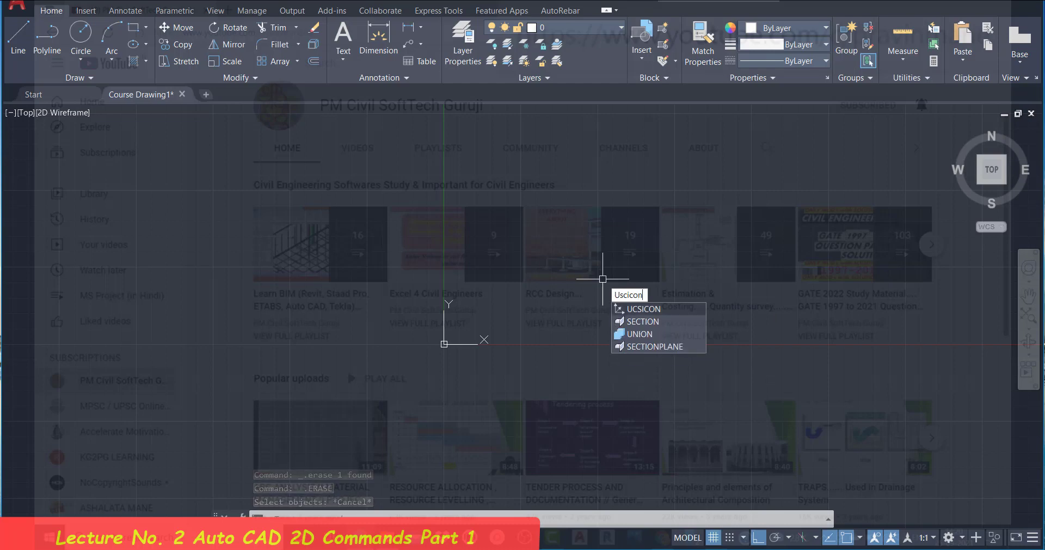
pyautogui.press('Return')
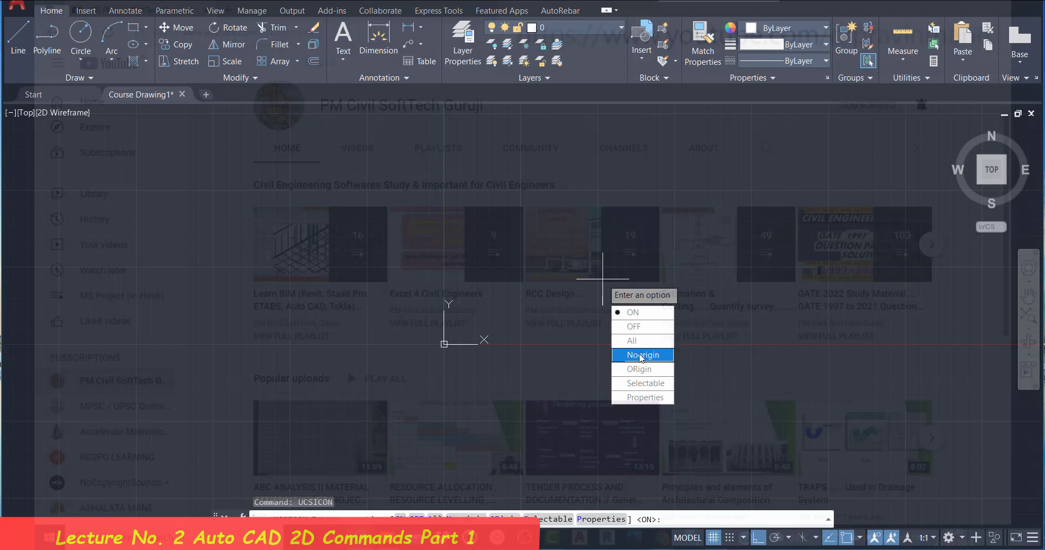
pyautogui.click(641, 356)
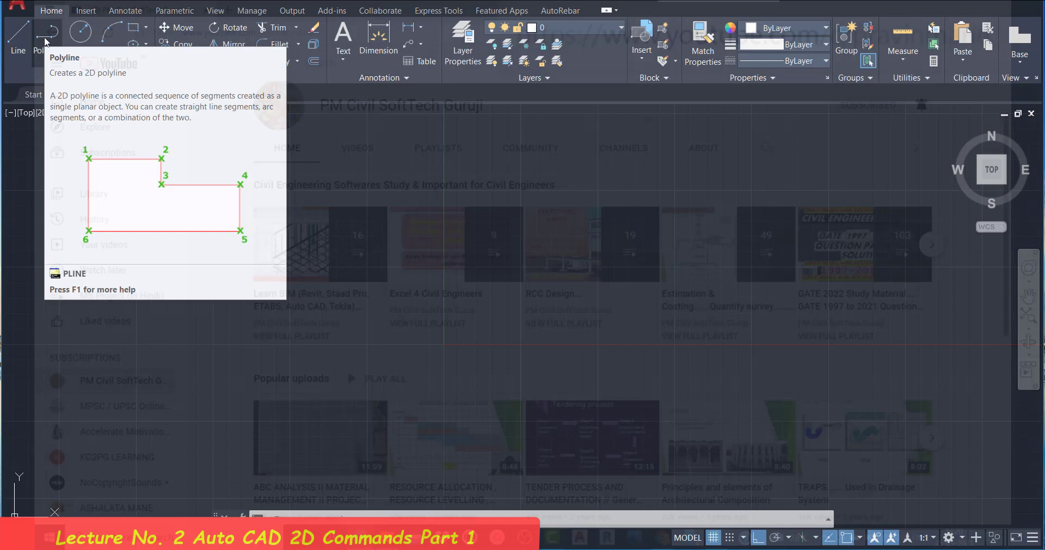
# Step: Start the line outline with its top, right and bottom edges
pyautogui.click(18, 33)
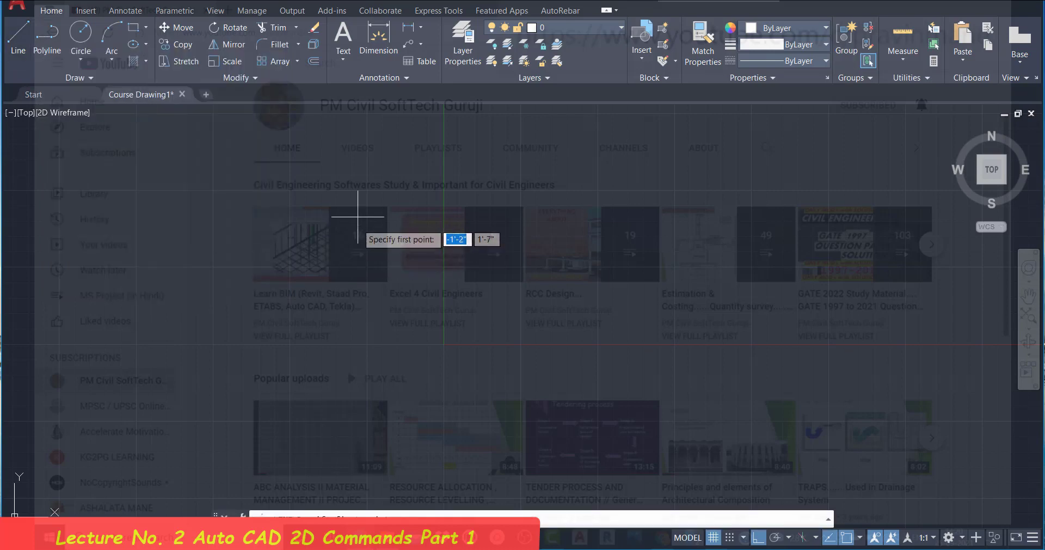
pyautogui.click(358, 209)
pyautogui.click(565, 210)
pyautogui.click(565, 210)
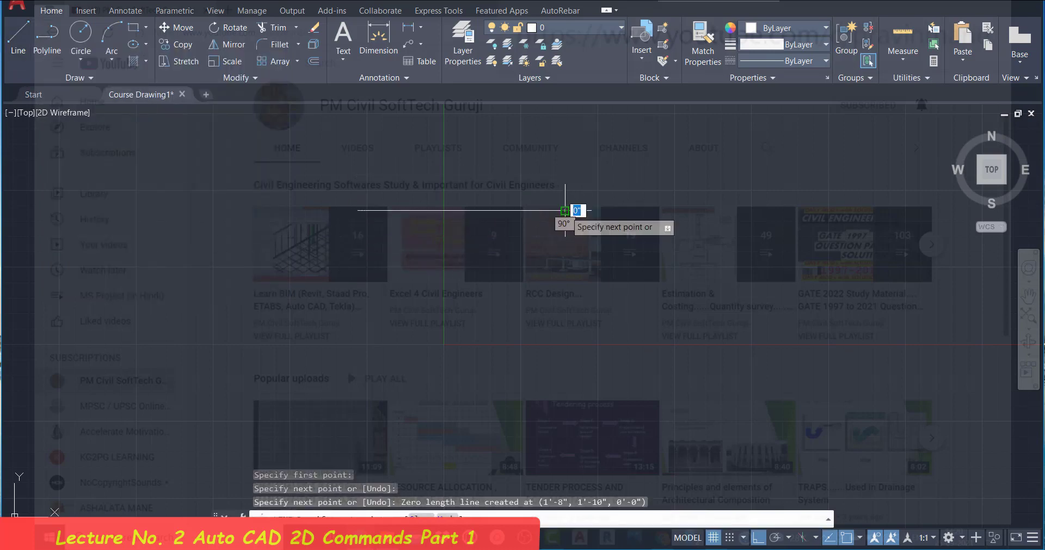
pyautogui.click(565, 340)
pyautogui.click(565, 340)
pyautogui.click(355, 340)
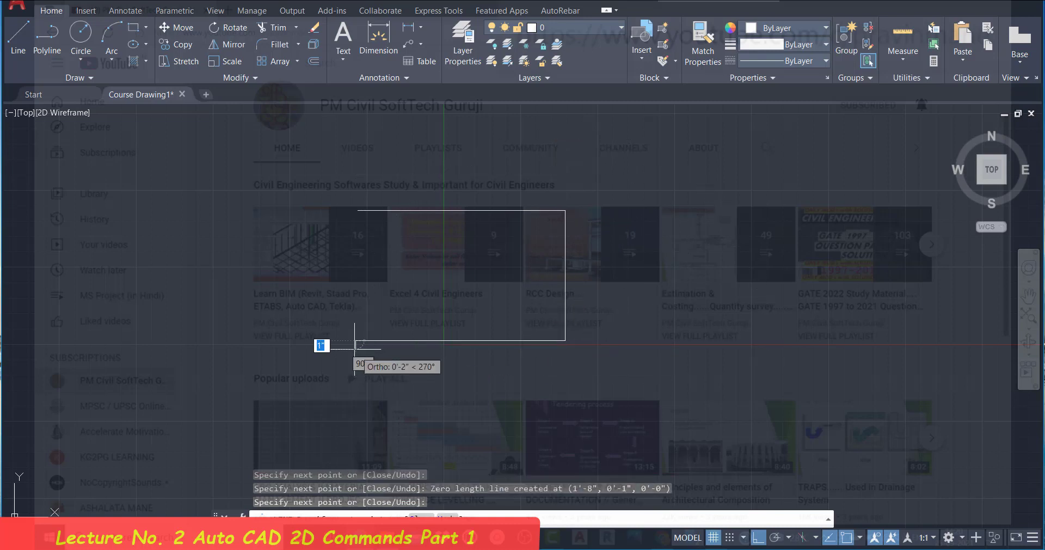
# Step: Add the inner steps, left edge and short end segment, then inspect the right vertical line
pyautogui.click(356, 288)
pyautogui.click(454, 287)
pyautogui.click(455, 251)
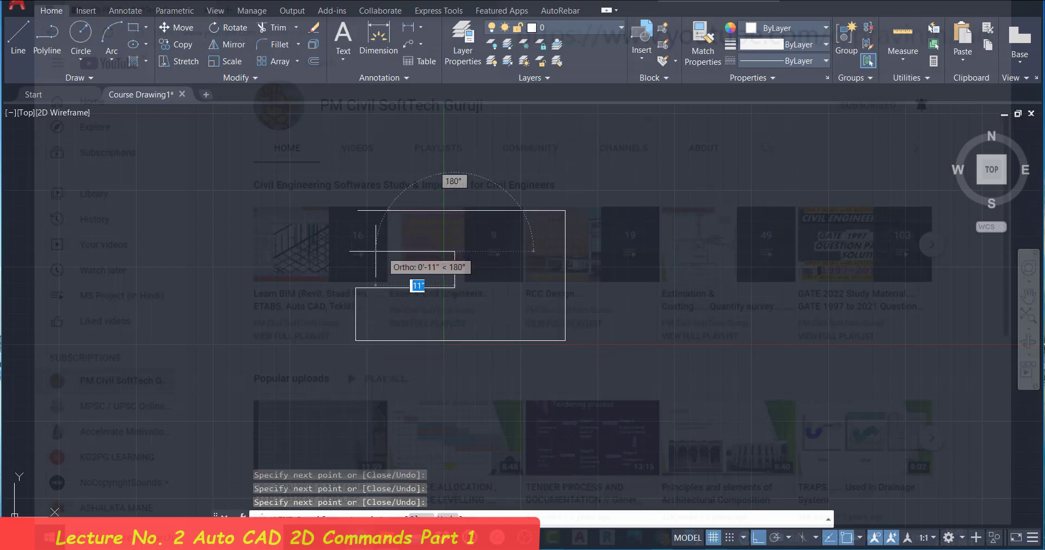
pyautogui.click(234, 252)
pyautogui.click(234, 358)
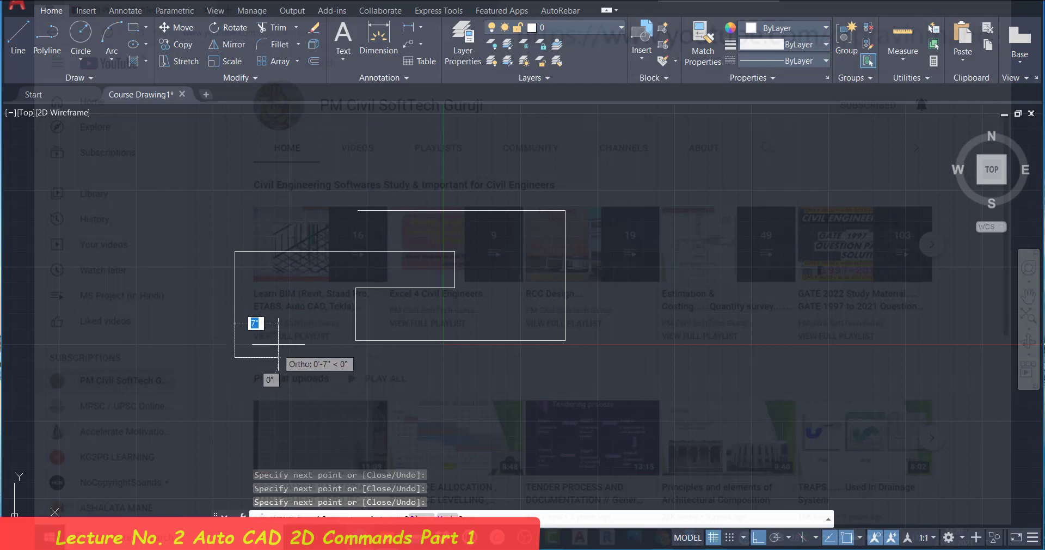
pyautogui.click(279, 344)
pyautogui.press('Escape')
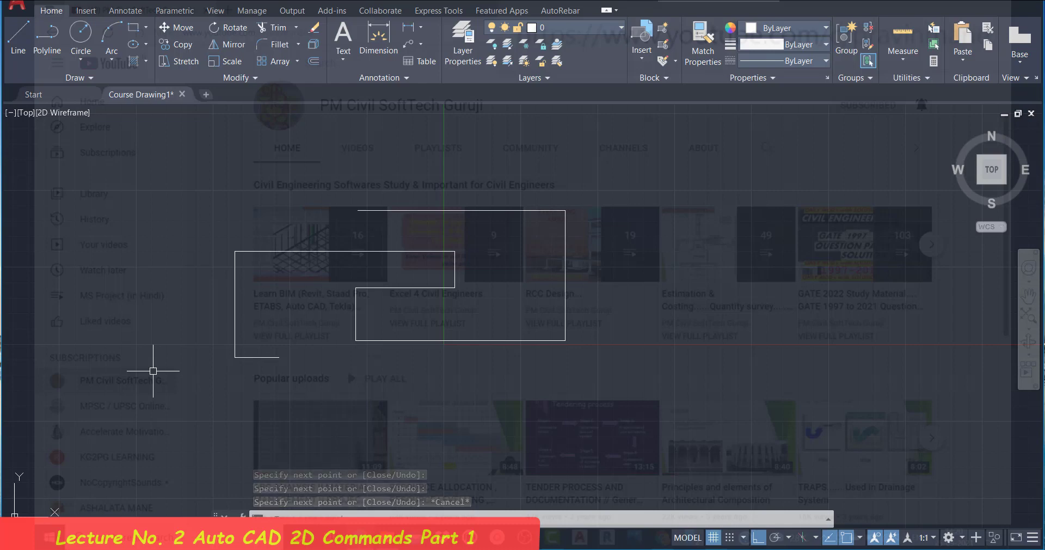
pyautogui.click(566, 302)
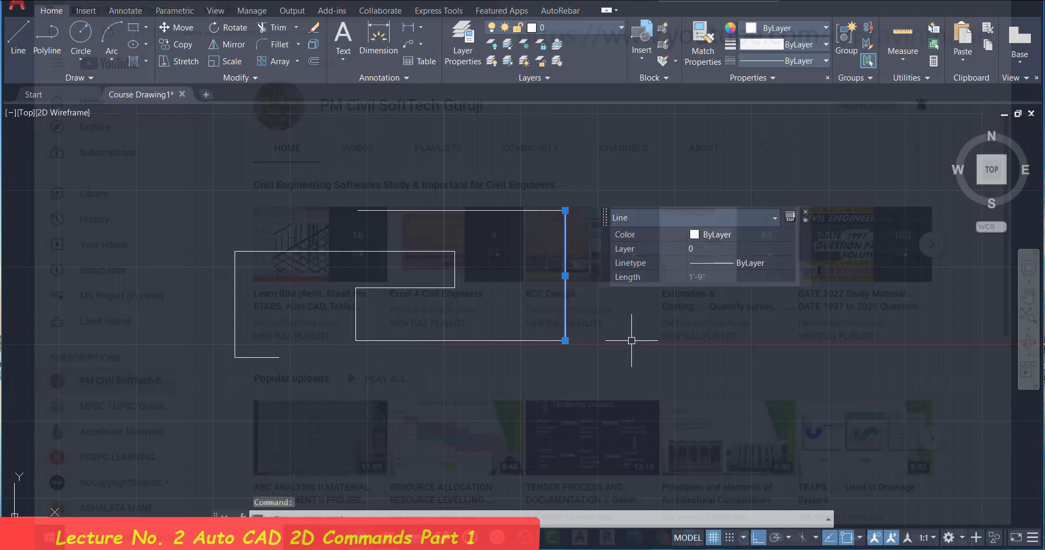
# Step: Clear the selection of the right vertical line
pyautogui.press('Escape')
pyautogui.write('PL')
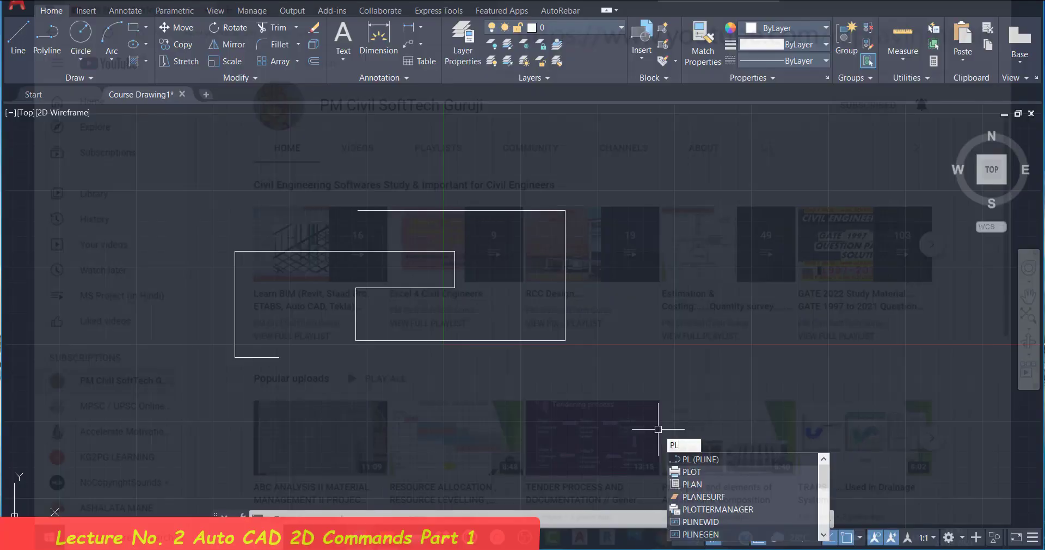
# Step: Start the polyline with its top edge, right edge and first inward steps
pyautogui.press('Return')
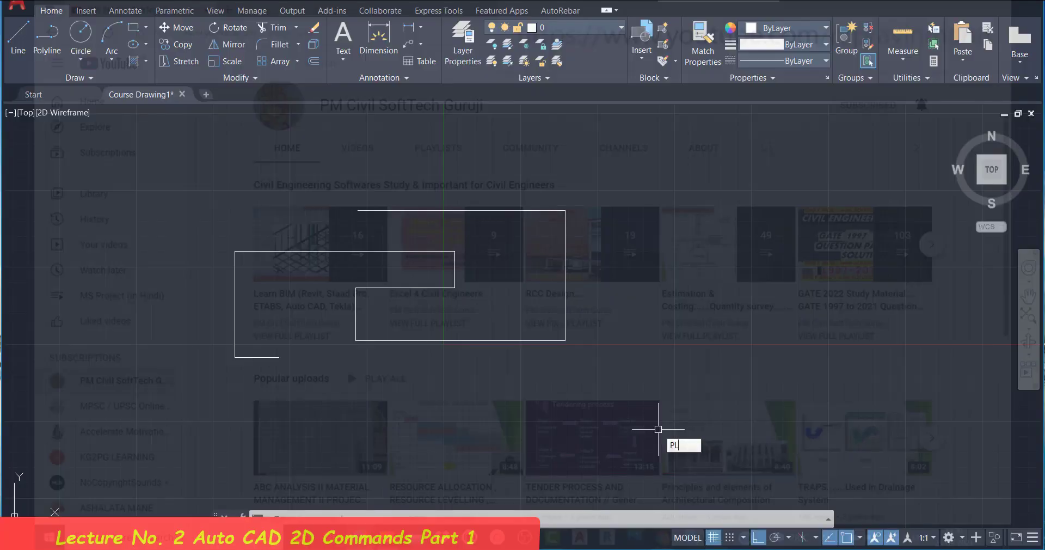
pyautogui.click(641, 165)
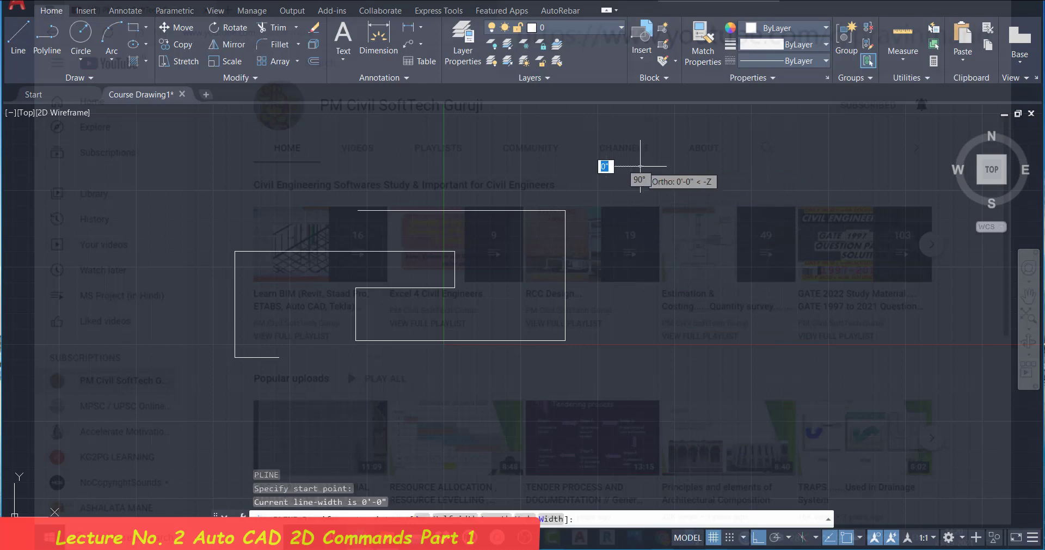
pyautogui.click(776, 165)
pyautogui.click(776, 267)
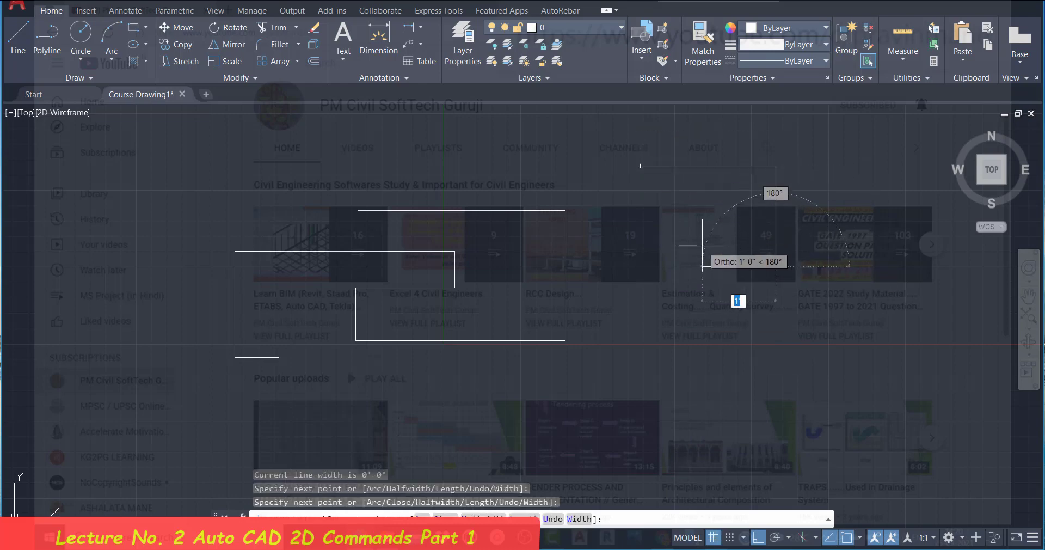
pyautogui.click(703, 267)
pyautogui.click(703, 216)
pyautogui.click(665, 216)
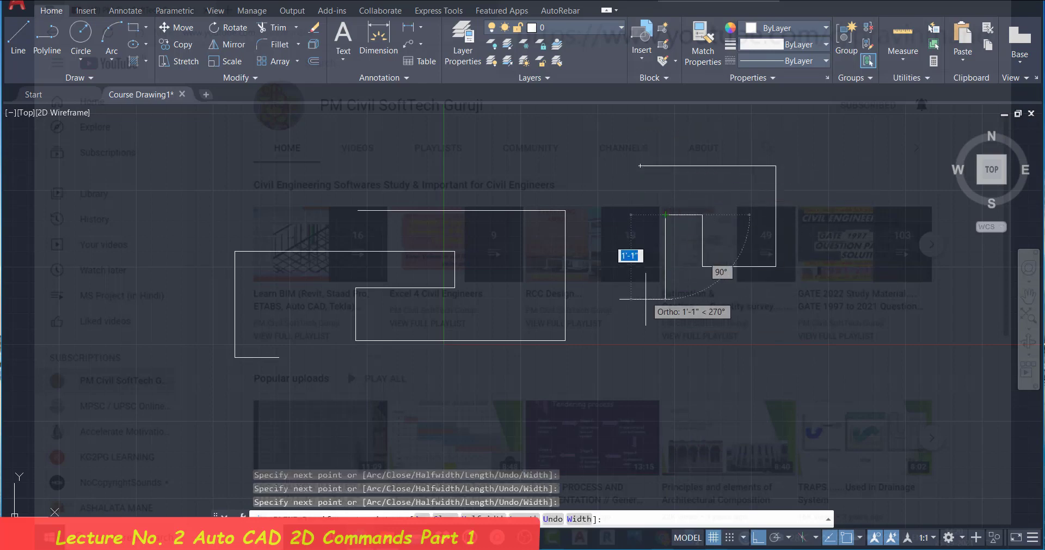
# Step: Complete the polyline's lower and left segments, then select it to confirm it's one object
pyautogui.click(665, 315)
pyautogui.click(604, 316)
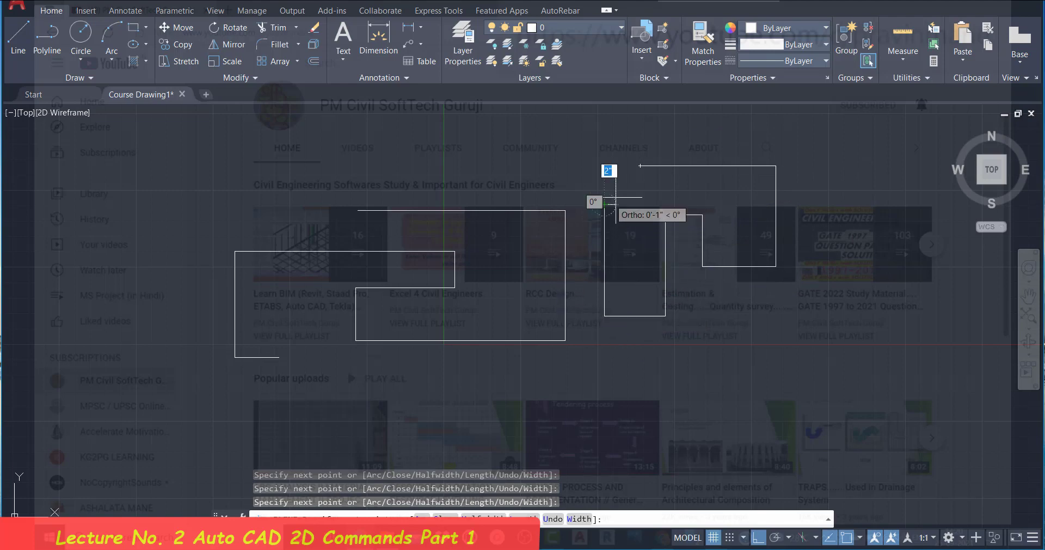
pyautogui.click(604, 207)
pyautogui.click(640, 206)
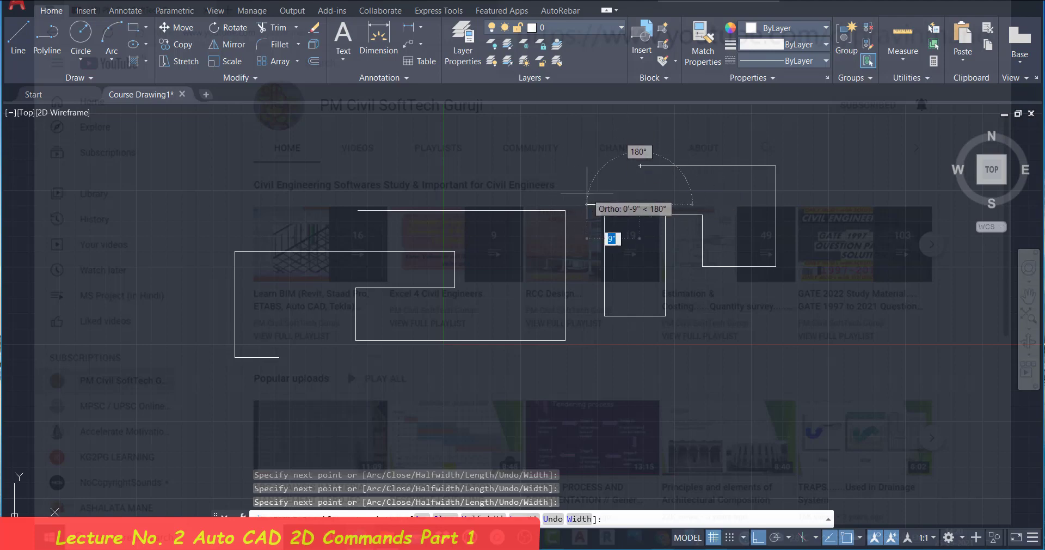
pyautogui.press('Escape')
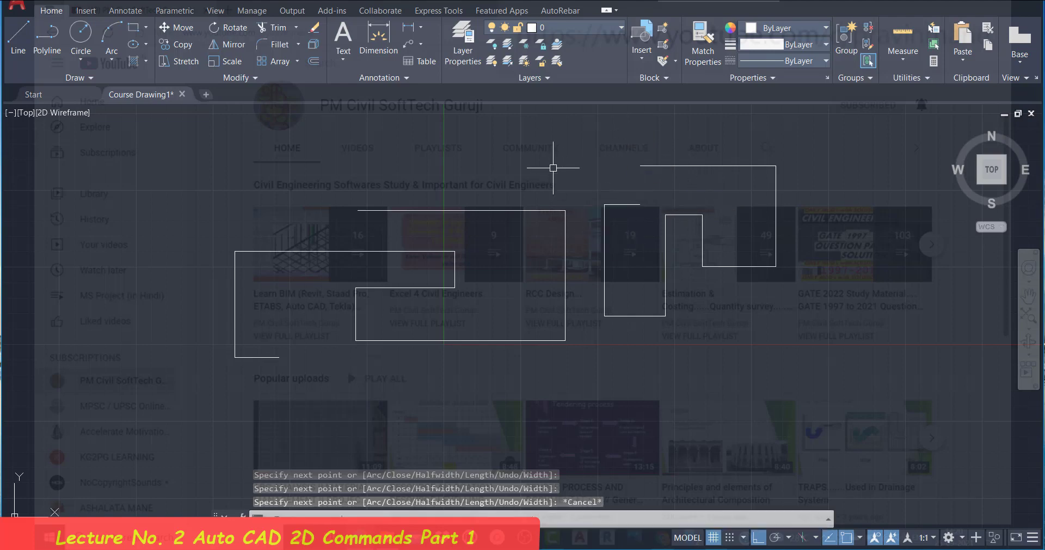
pyautogui.click(682, 165)
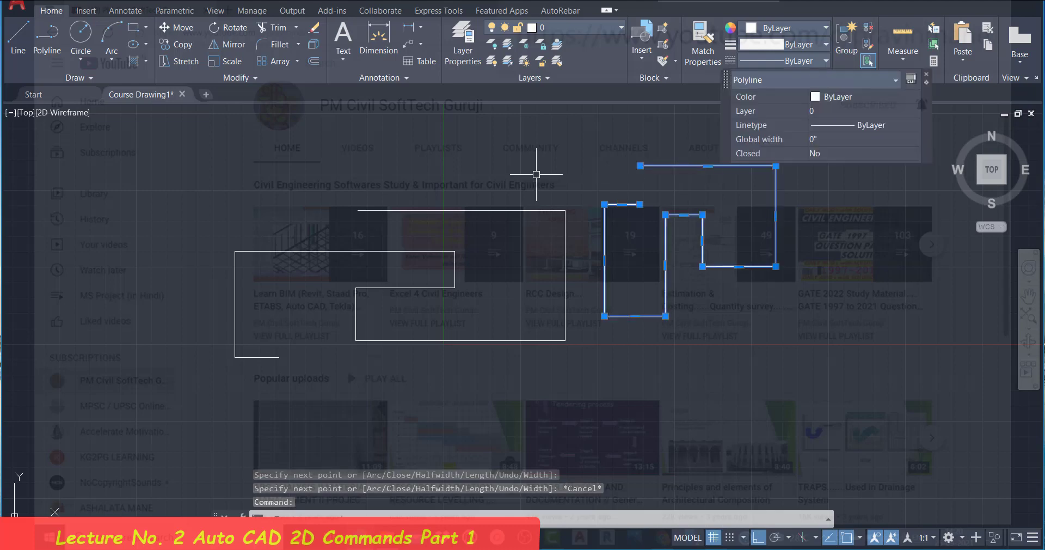
# Step: Select the right-hand polyline and explode it
pyautogui.press('Escape')
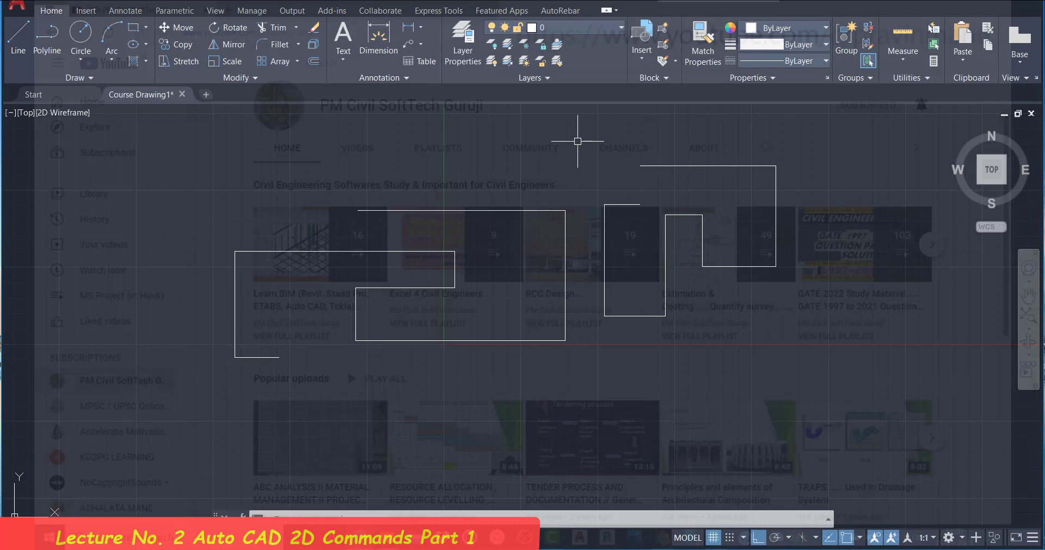
pyautogui.click(576, 144)
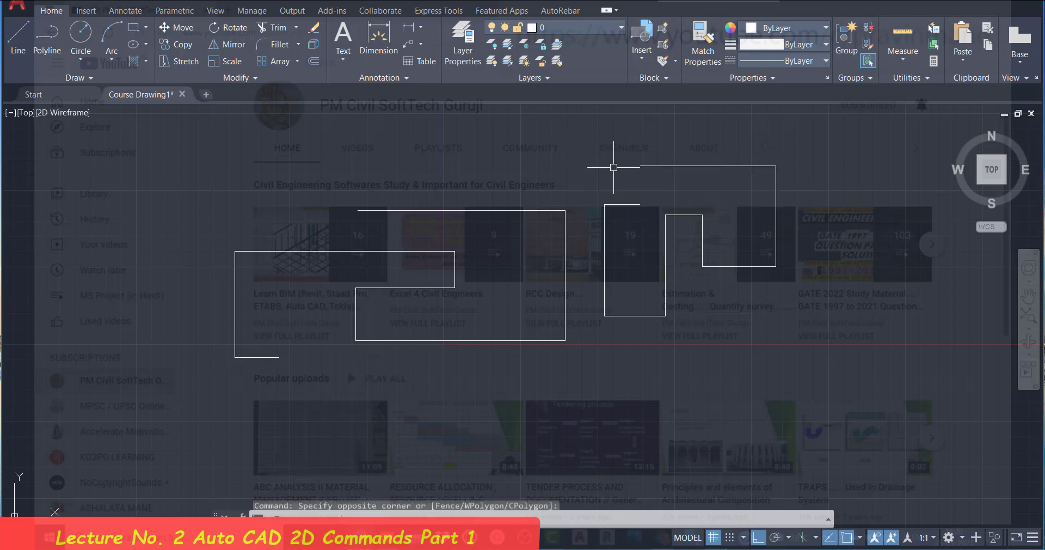
pyautogui.click(679, 164)
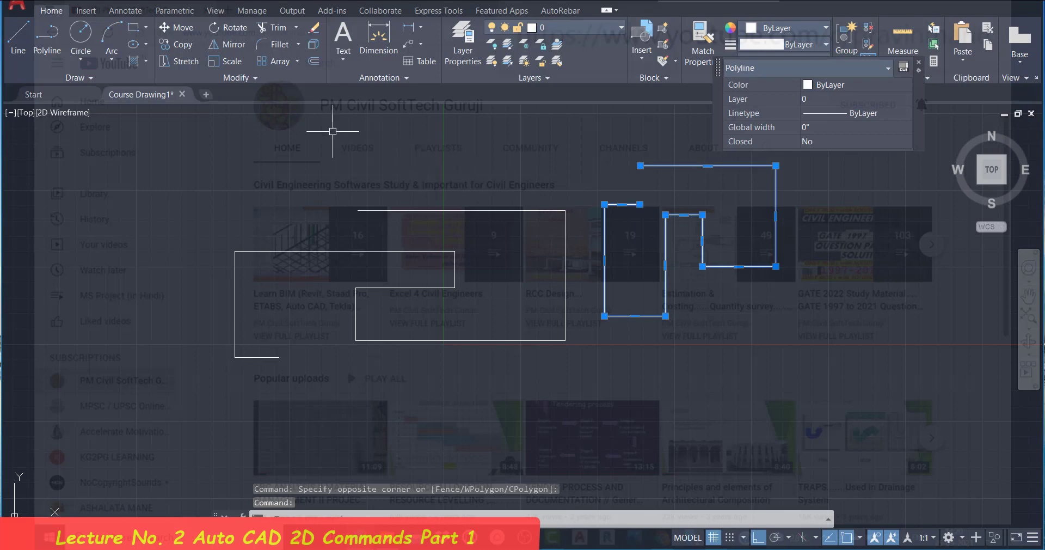
pyautogui.click(315, 45)
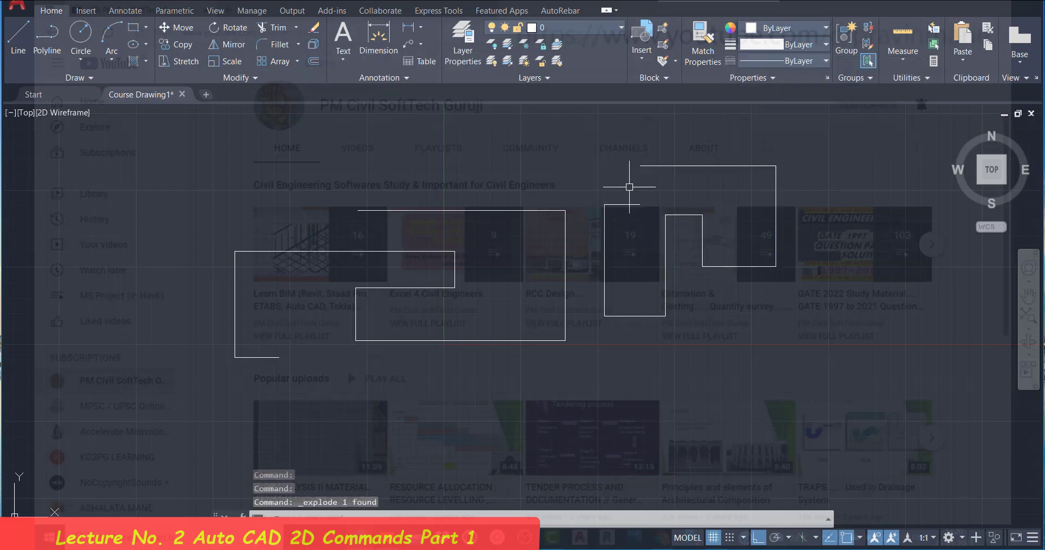
# Step: Click the top, right, bottom and inner pieces to confirm they are separate lines
pyautogui.click(685, 165)
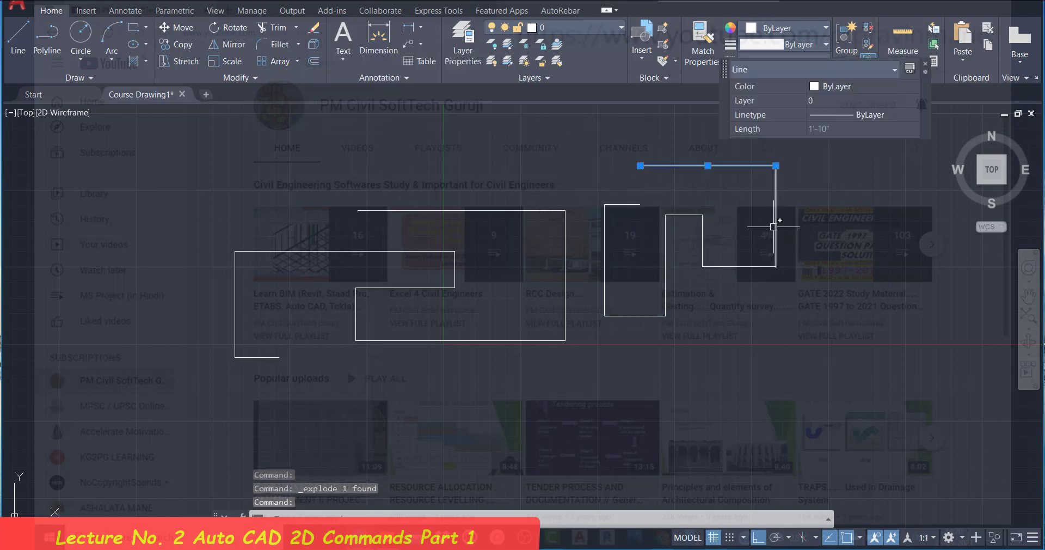
pyautogui.click(776, 227)
pyautogui.click(741, 266)
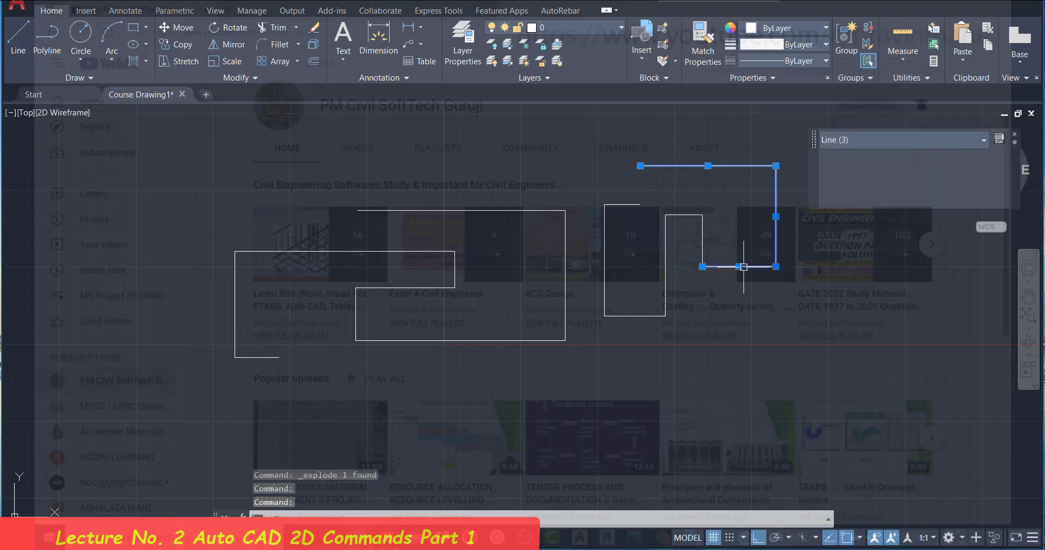
pyautogui.click(702, 245)
pyautogui.click(681, 214)
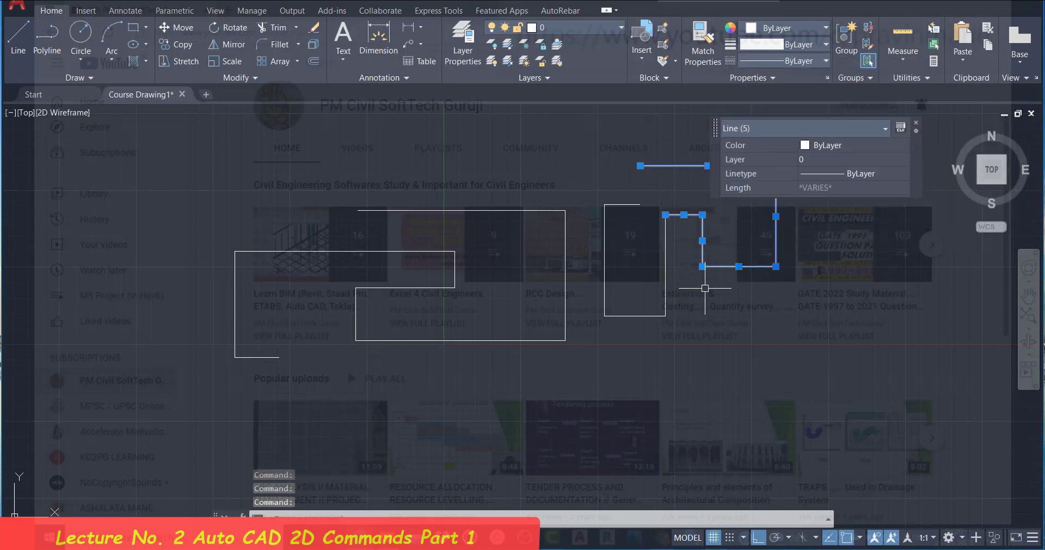
pyautogui.click(763, 367)
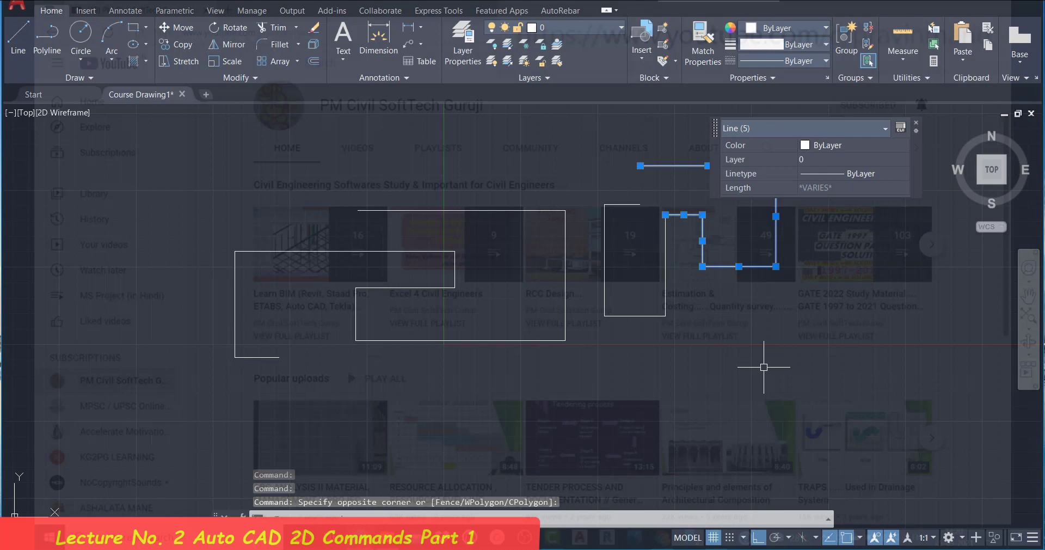
pyautogui.press('Escape')
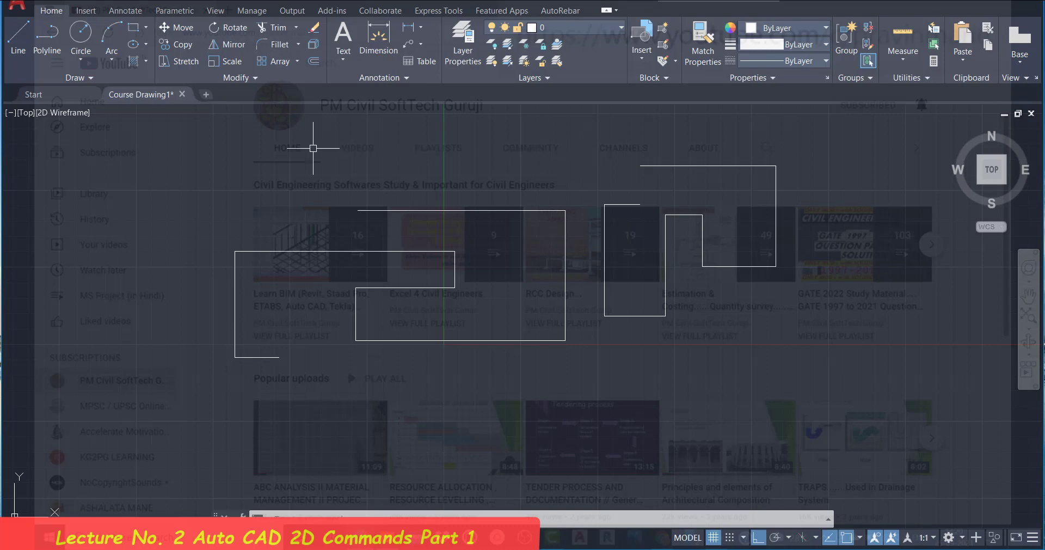
# Step: Window-select the nine exploded lines and JOIN them into one polyline
pyautogui.click(259, 77)
pyautogui.write('J')
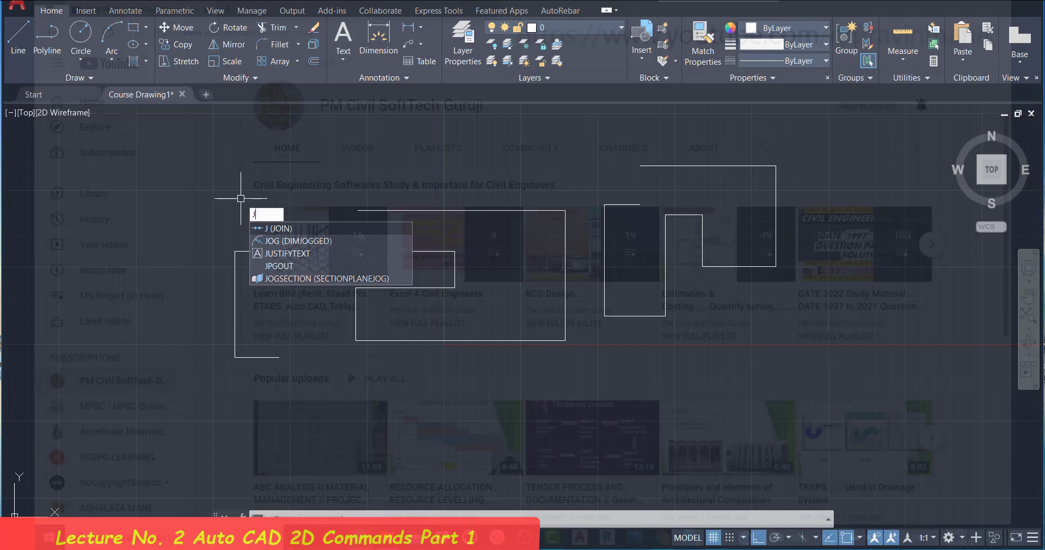
pyautogui.press('Return')
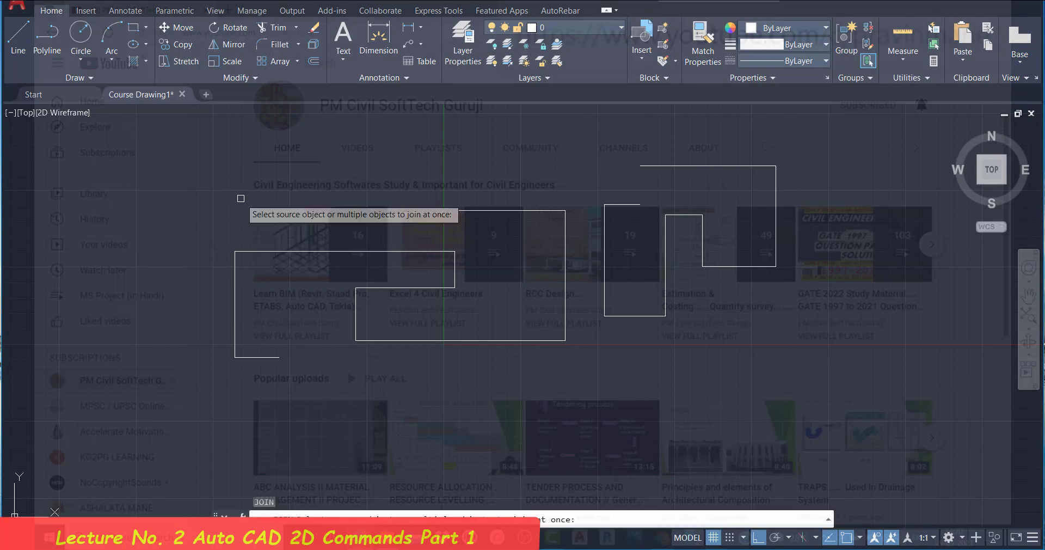
pyautogui.click(584, 141)
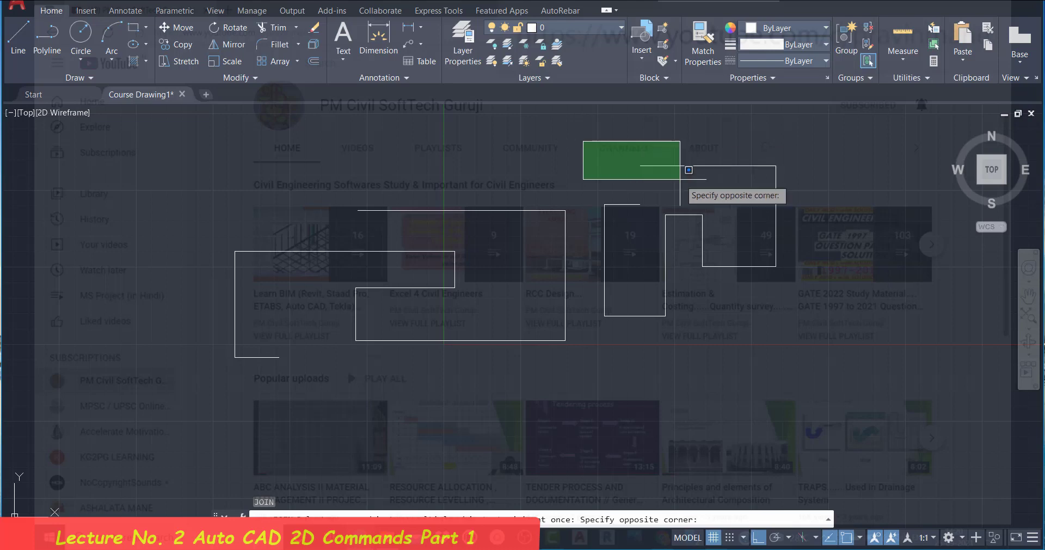
pyautogui.click(825, 348)
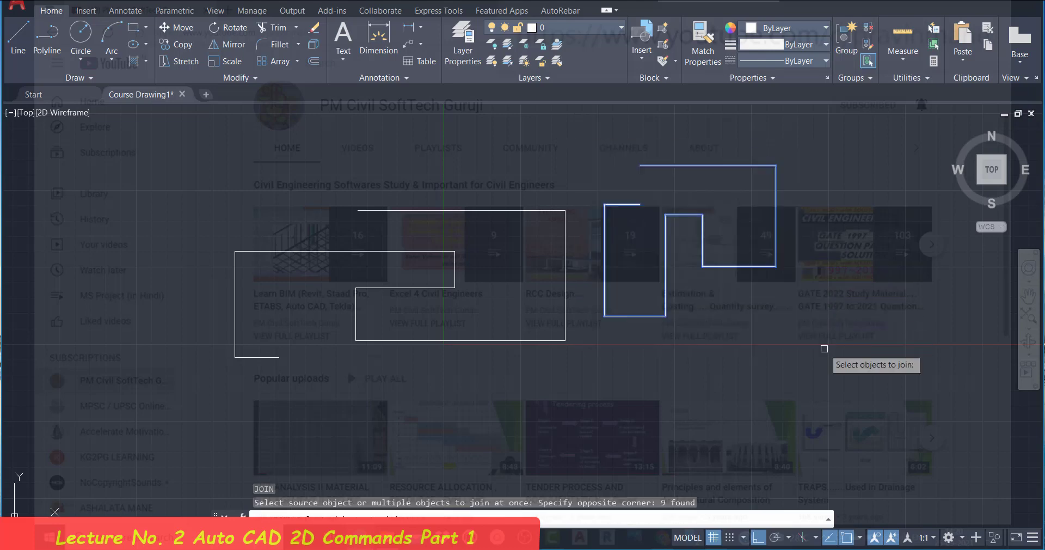
pyautogui.press('Return')
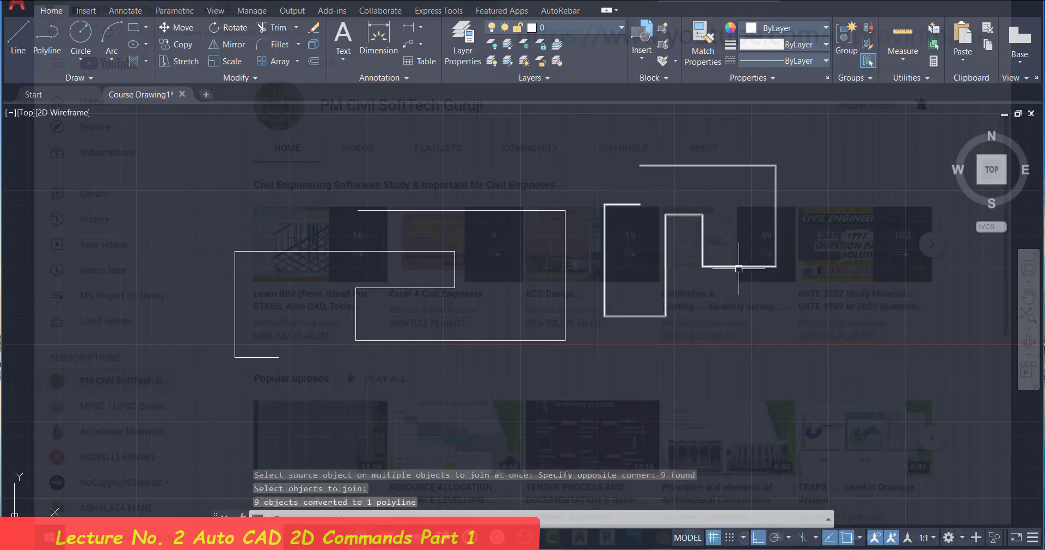
# Step: Select the shape to confirm it is a polyline, then cancel a repeated JOIN
pyautogui.click(738, 266)
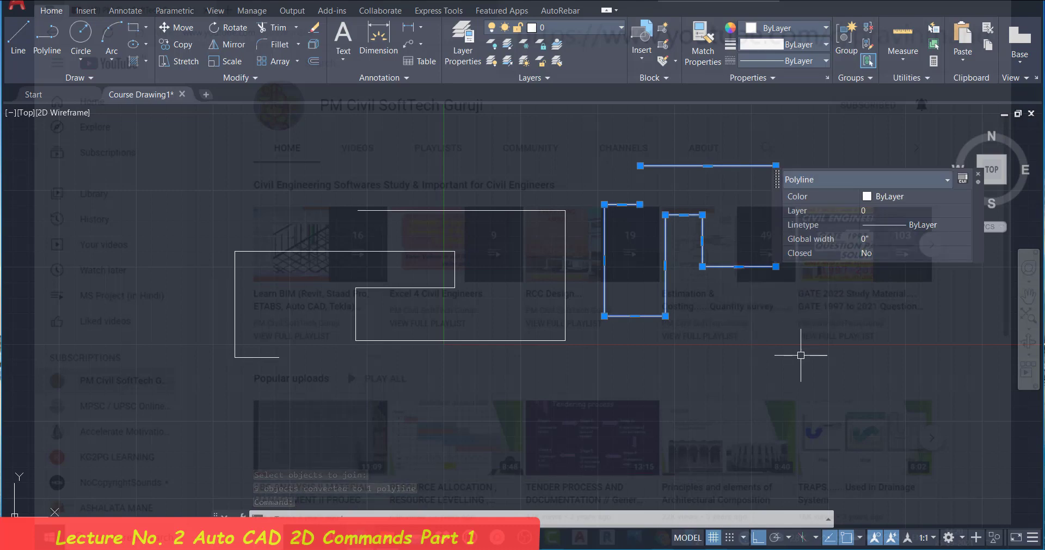
pyautogui.press('Return')
pyautogui.press('Escape')
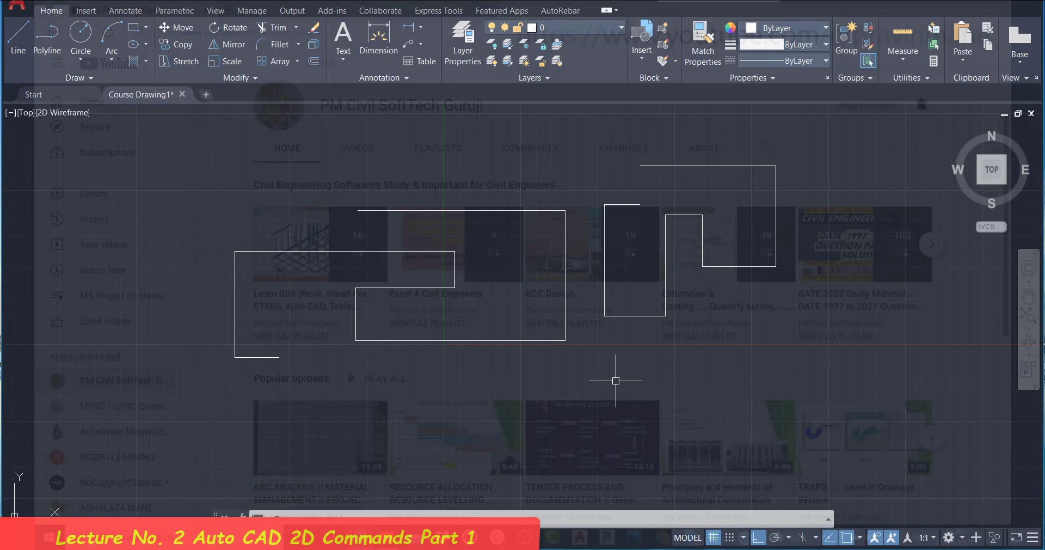
# Step: Draw a 2' radius circle centred on the outline's upper-left line endpoint
pyautogui.click(79, 38)
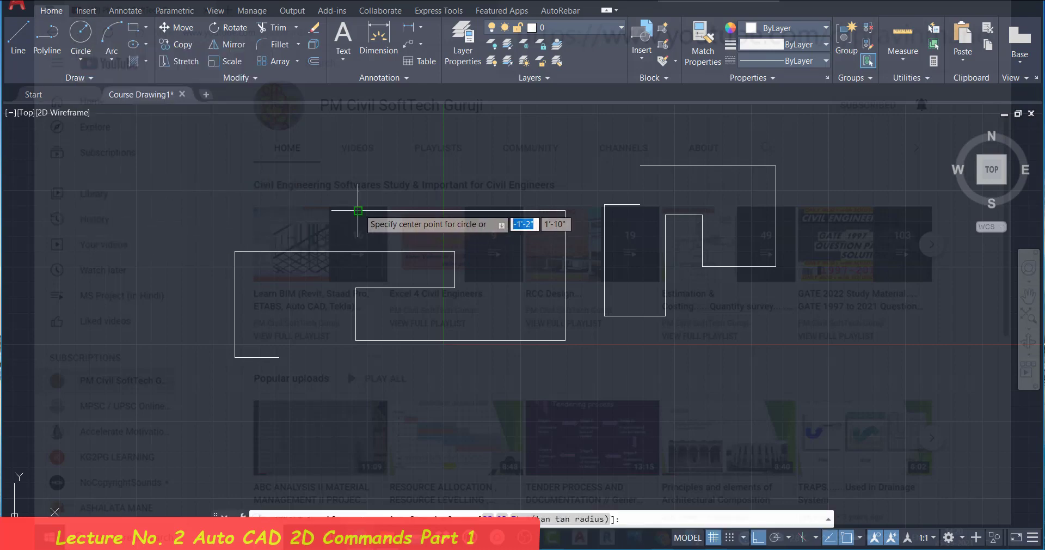
pyautogui.click(358, 210)
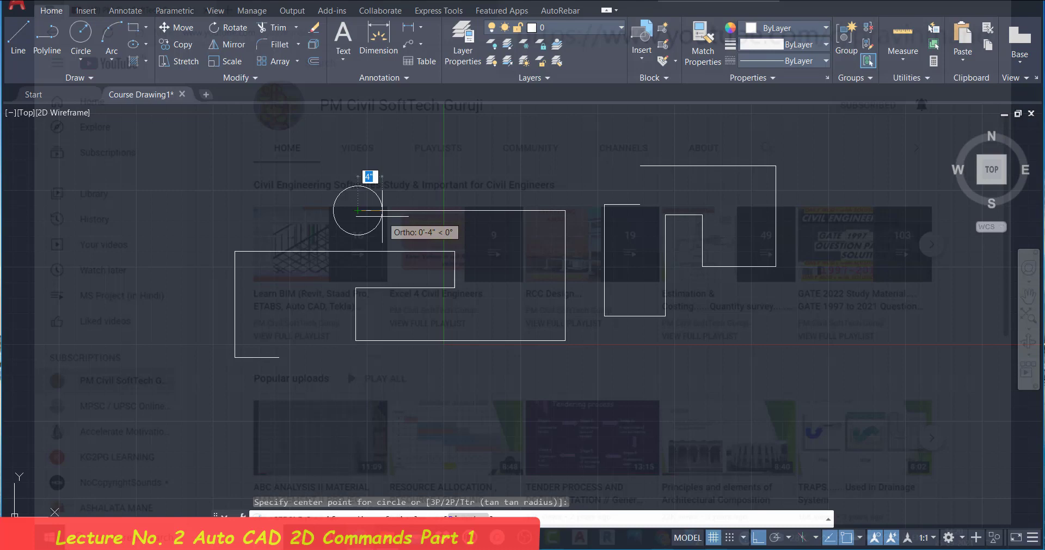
pyautogui.write('2')
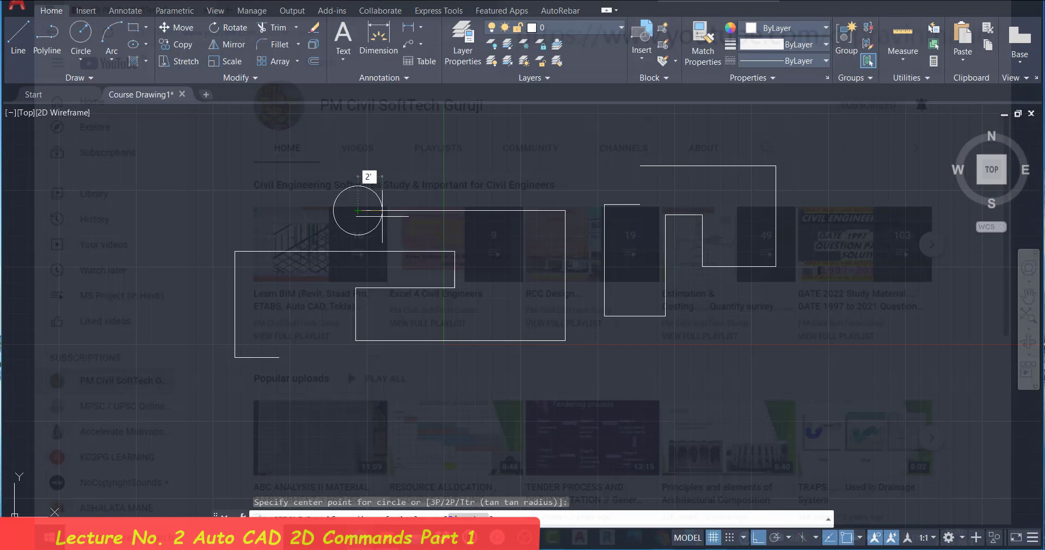
pyautogui.press('Return')
pyautogui.scroll(2, 382, 216)
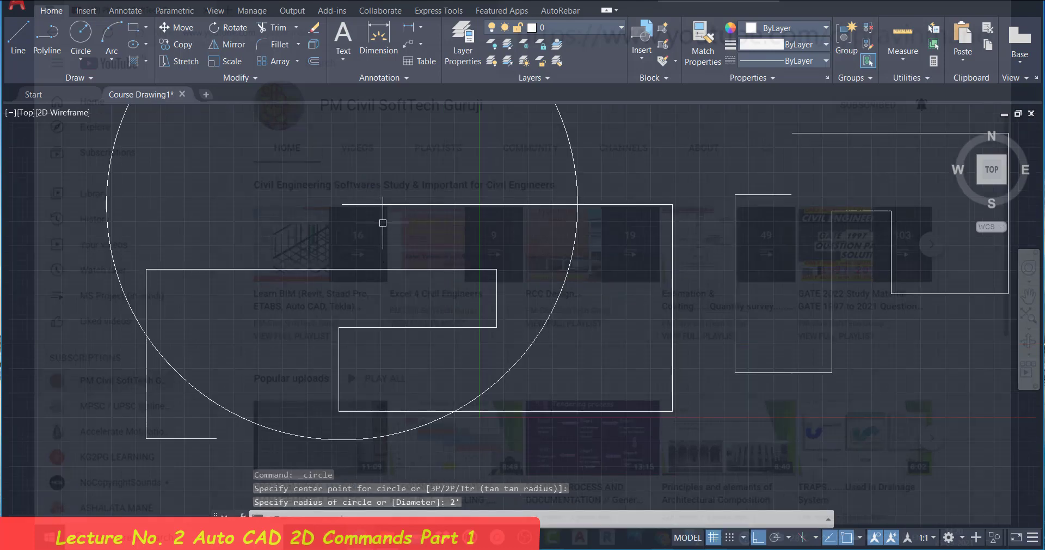
pyautogui.scroll(-6, 382, 221)
pyautogui.scroll(2, 293, 202)
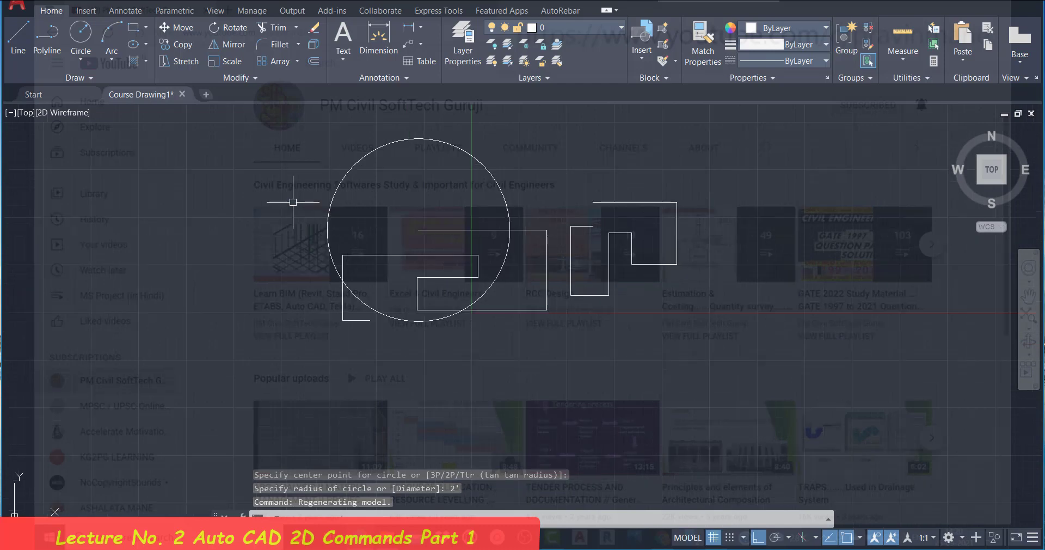
pyautogui.scroll(-3, 293, 202)
pyautogui.scroll(-2, 292, 202)
pyautogui.scroll(5, 291, 201)
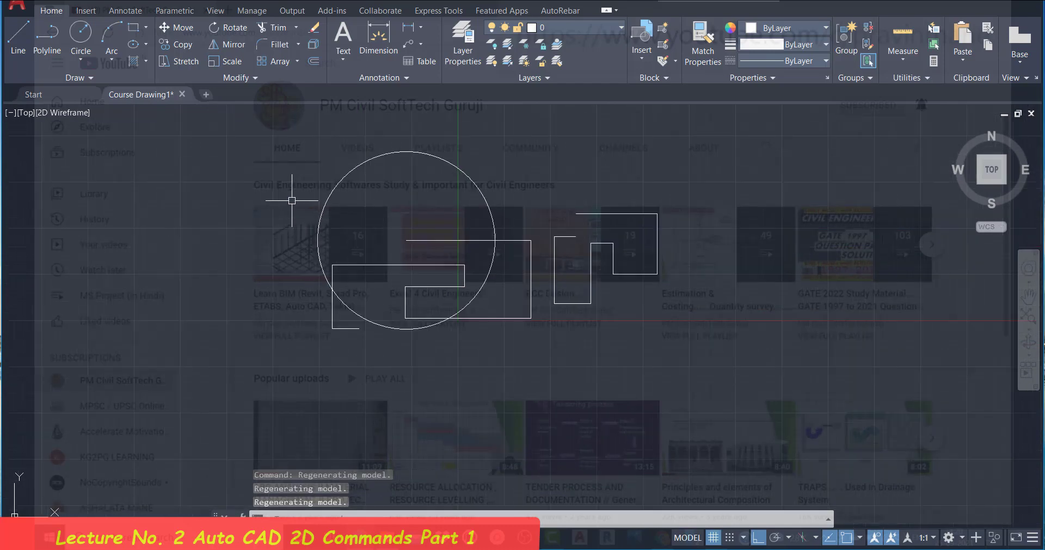
# Step: Cancel an accidental second circle and select the new circle to check its size
pyautogui.write('c')
pyautogui.press('Return')
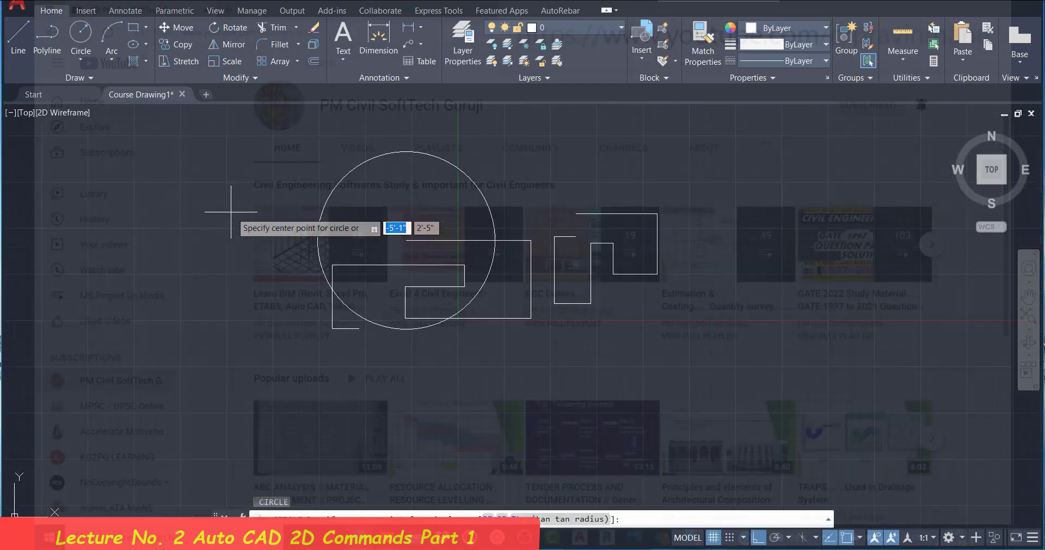
pyautogui.press('Escape')
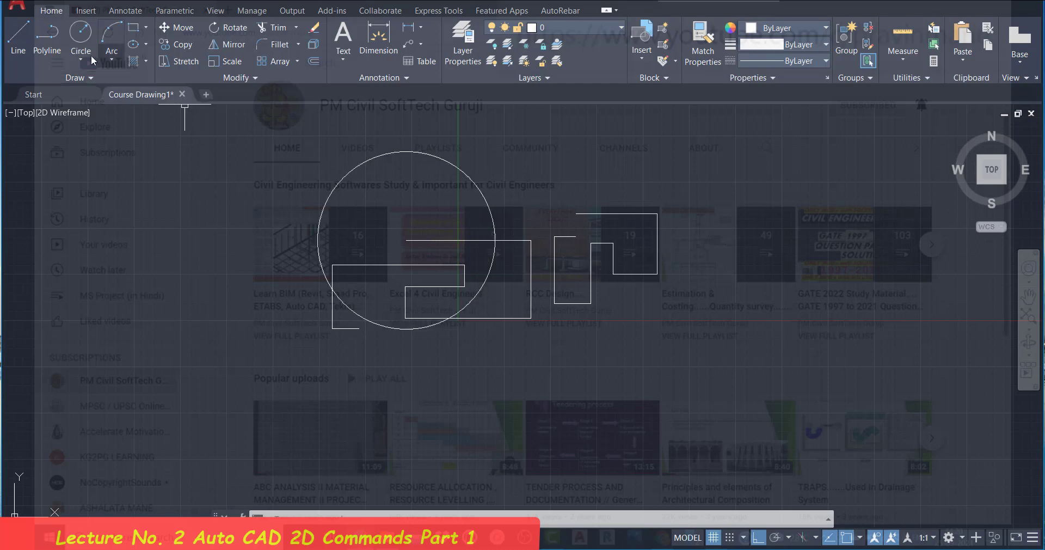
pyautogui.click(415, 154)
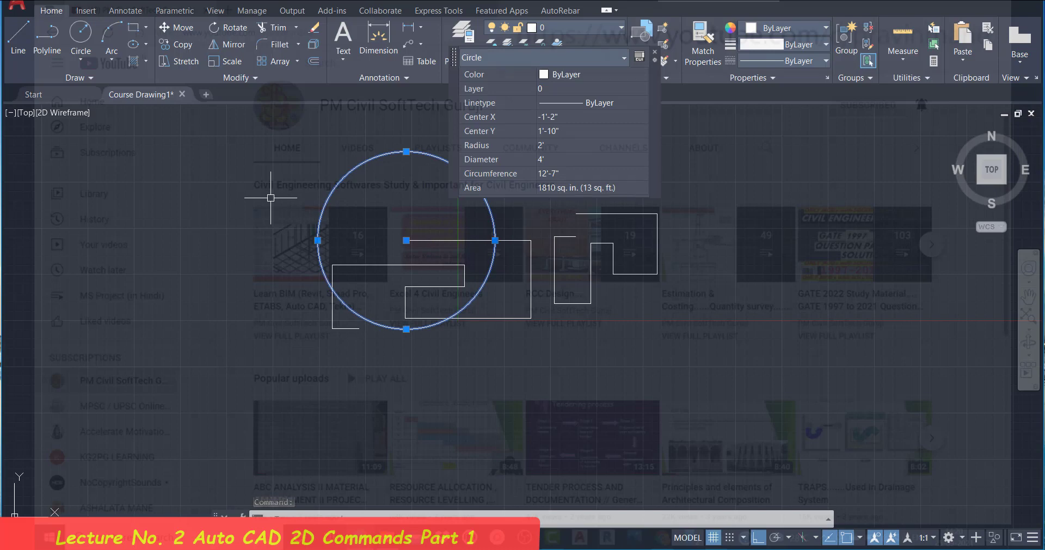
# Step: Copy the 2' circle from its centre to six free-angle spots around the shapes, with Ortho off
pyautogui.write('CO')
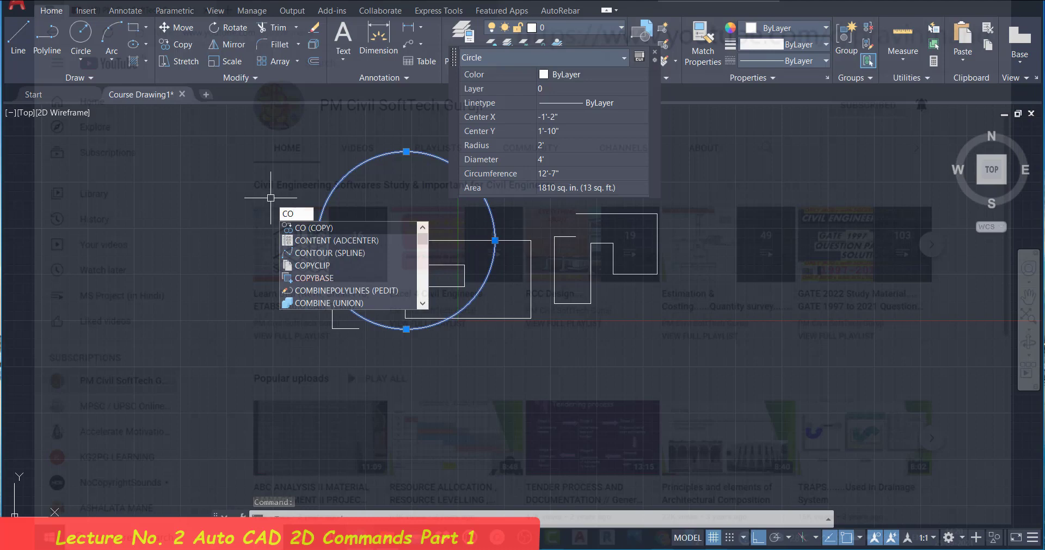
pyautogui.press('Return')
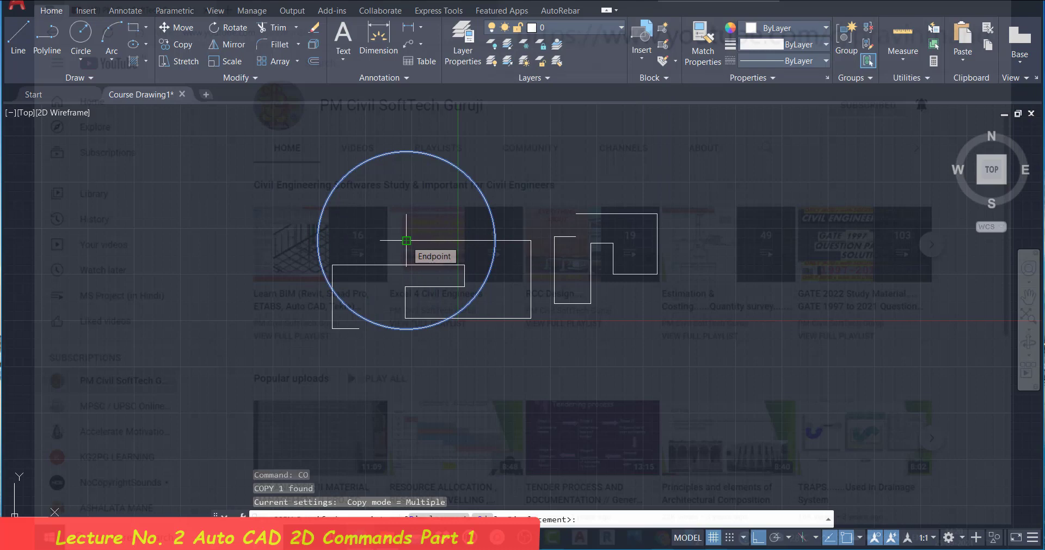
pyautogui.click(406, 240)
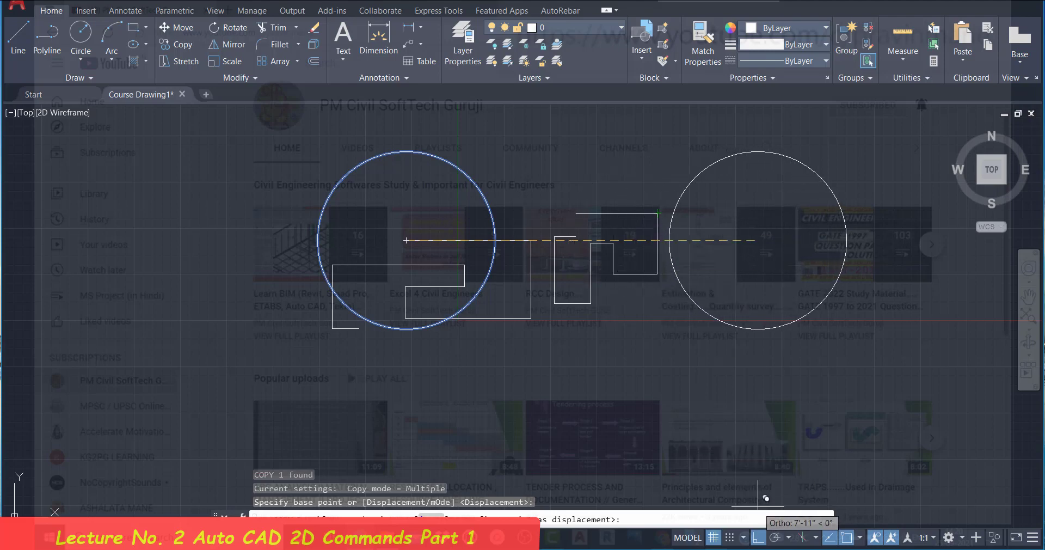
pyautogui.click(758, 538)
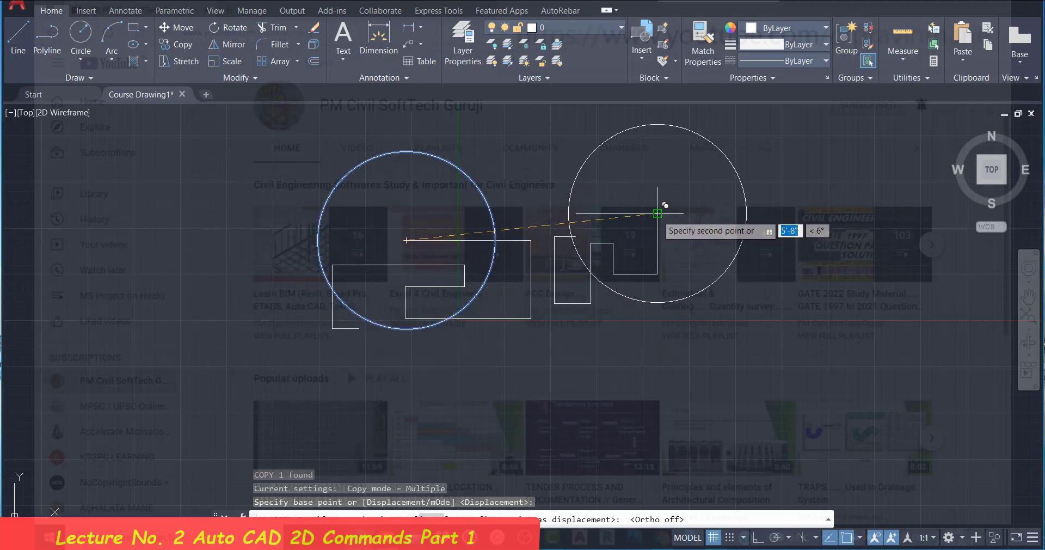
pyautogui.click(658, 214)
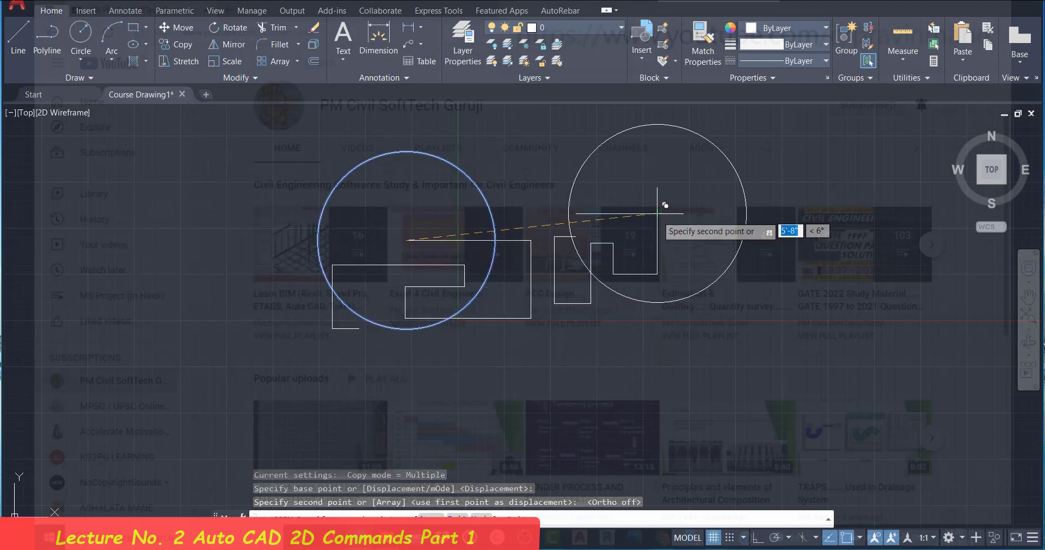
pyautogui.click(333, 328)
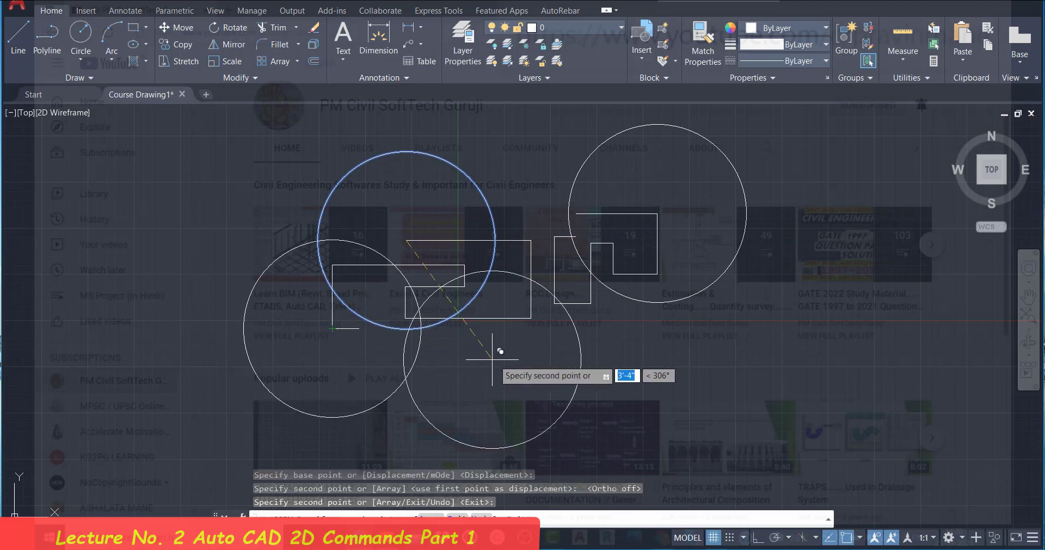
pyautogui.click(531, 318)
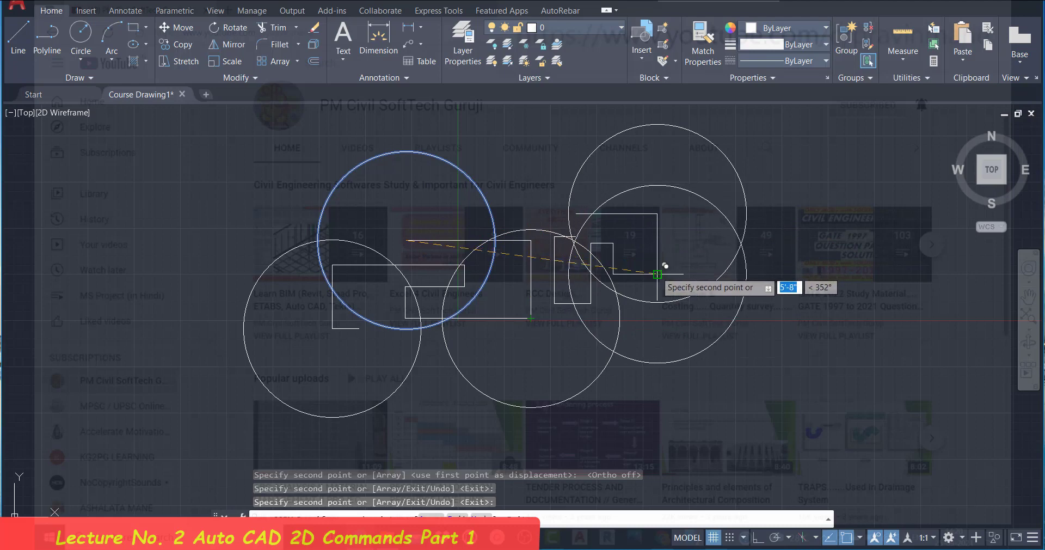
pyautogui.click(658, 274)
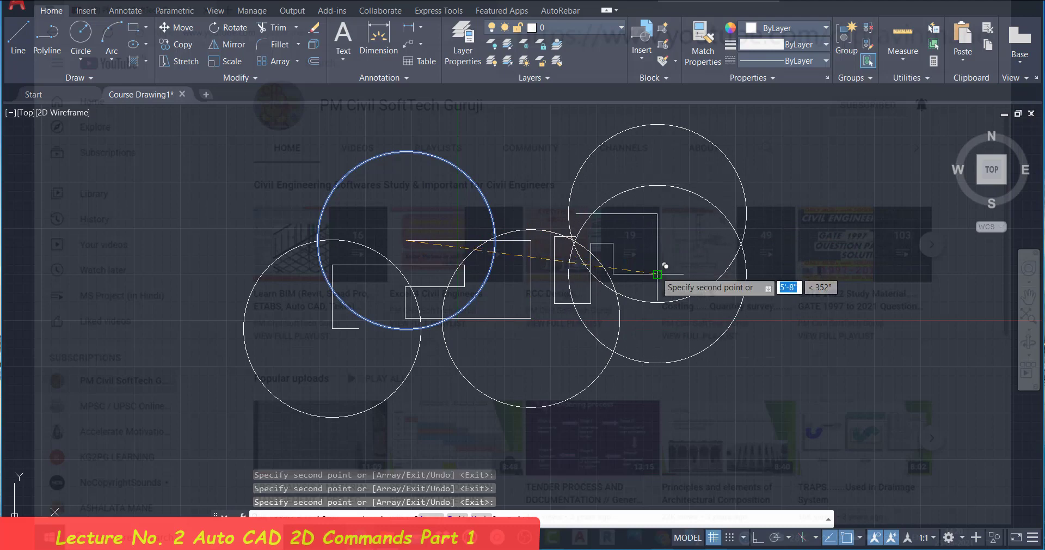
pyautogui.click(862, 354)
pyautogui.click(116, 211)
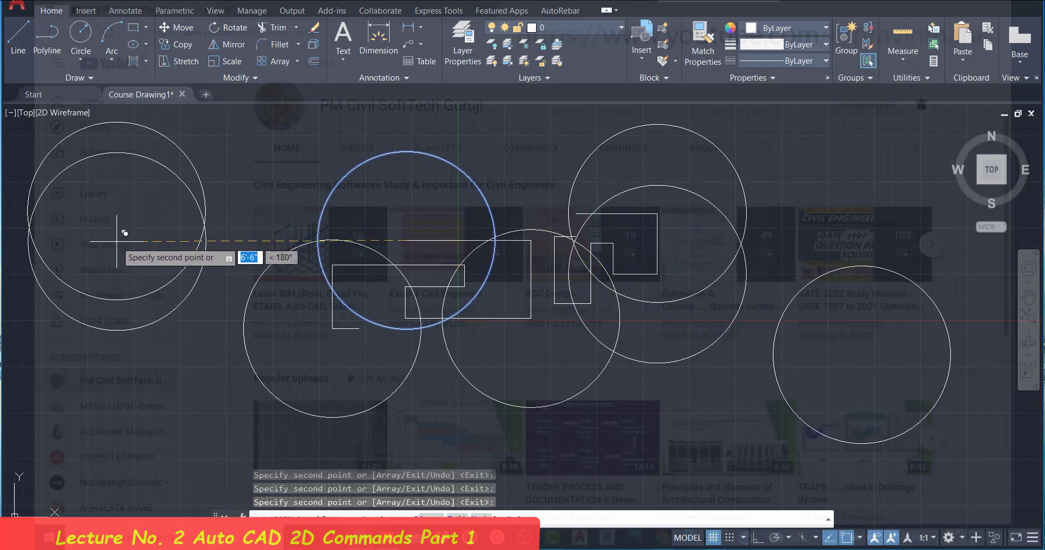
pyautogui.press('Escape')
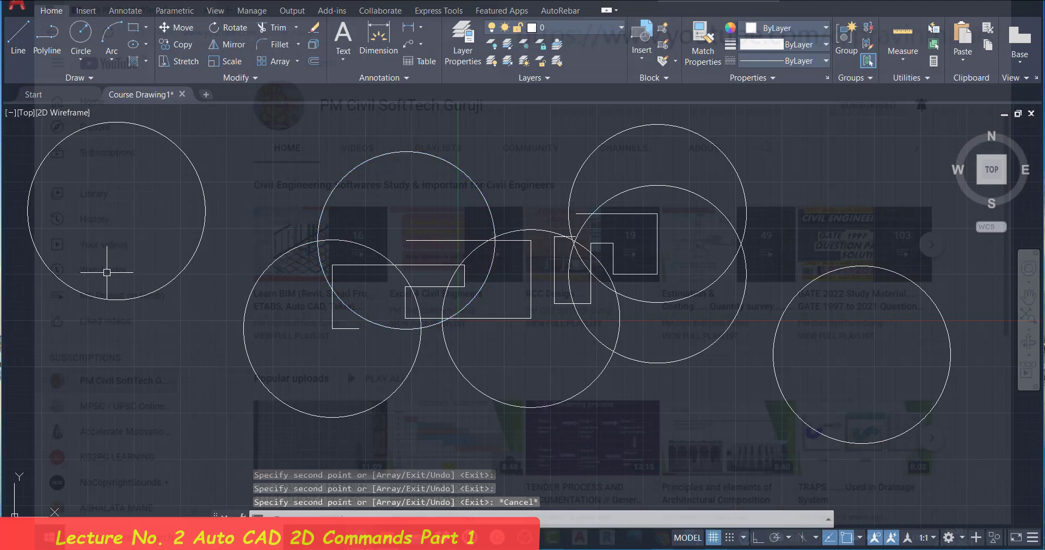
pyautogui.click(203, 231)
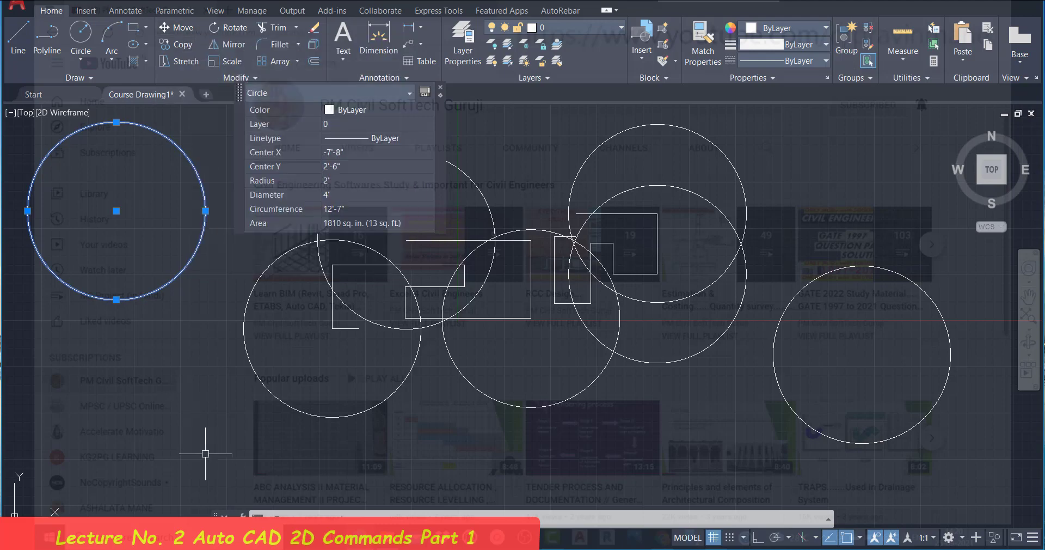
pyautogui.write('M')
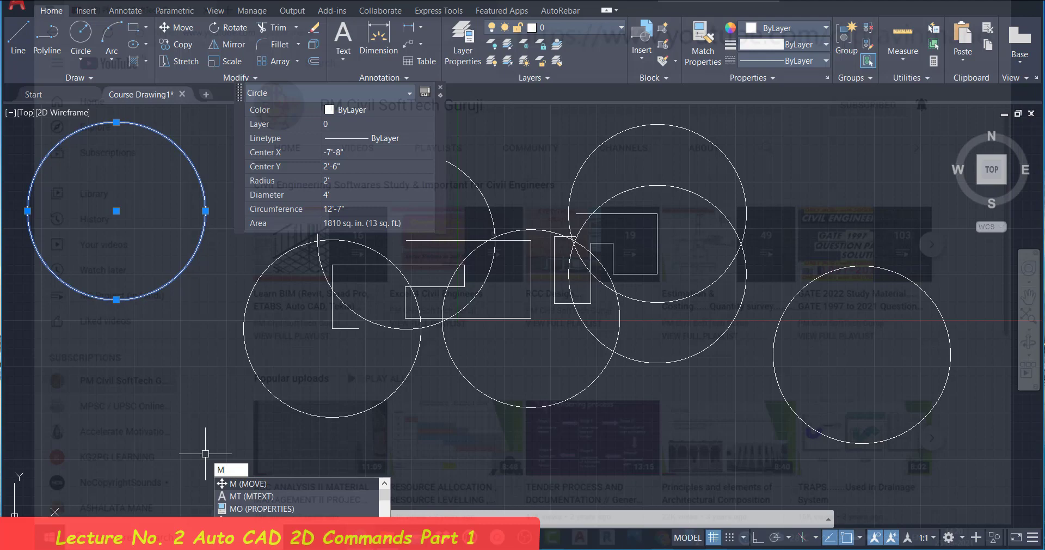
pyautogui.press('Return')
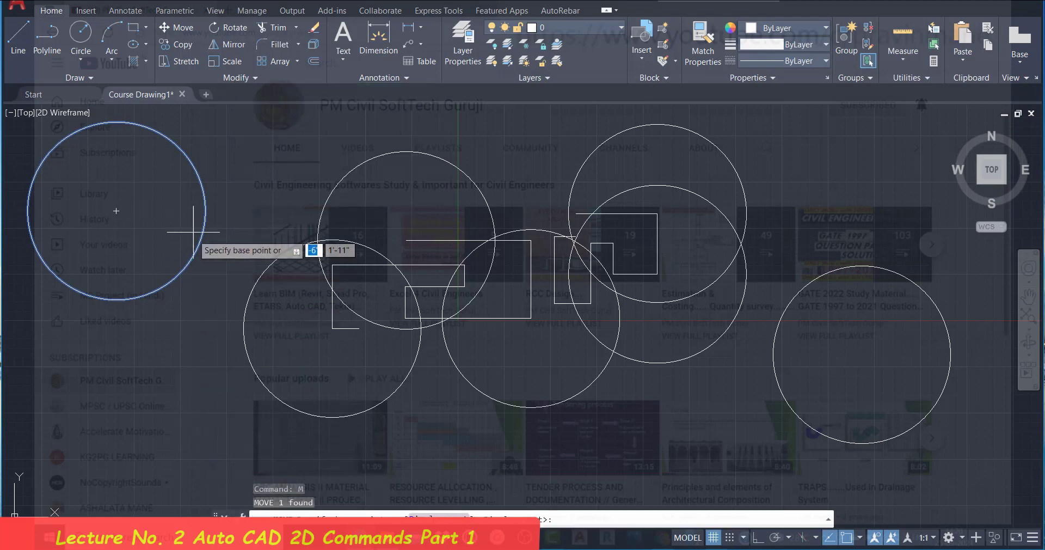
pyautogui.click(116, 211)
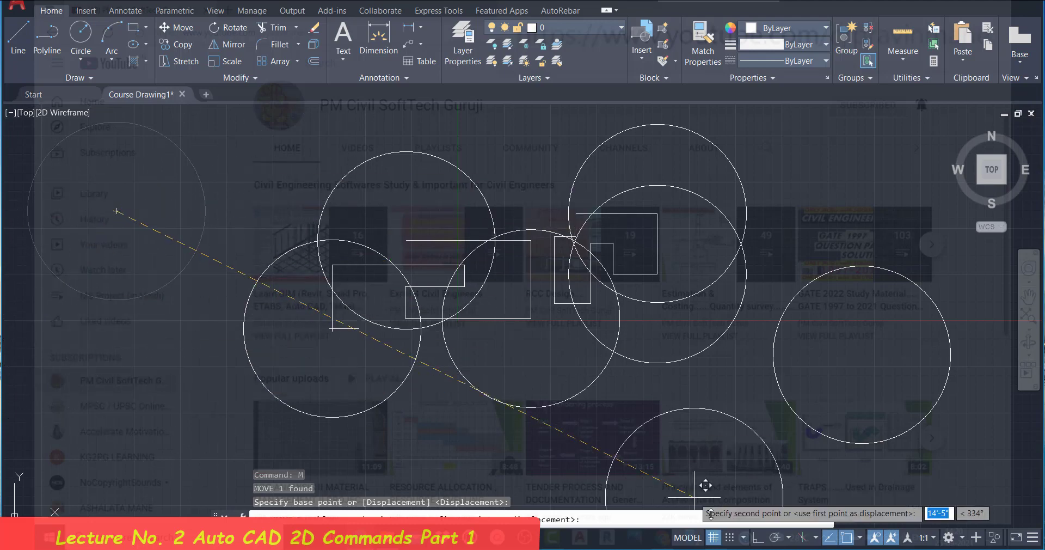
pyautogui.click(757, 538)
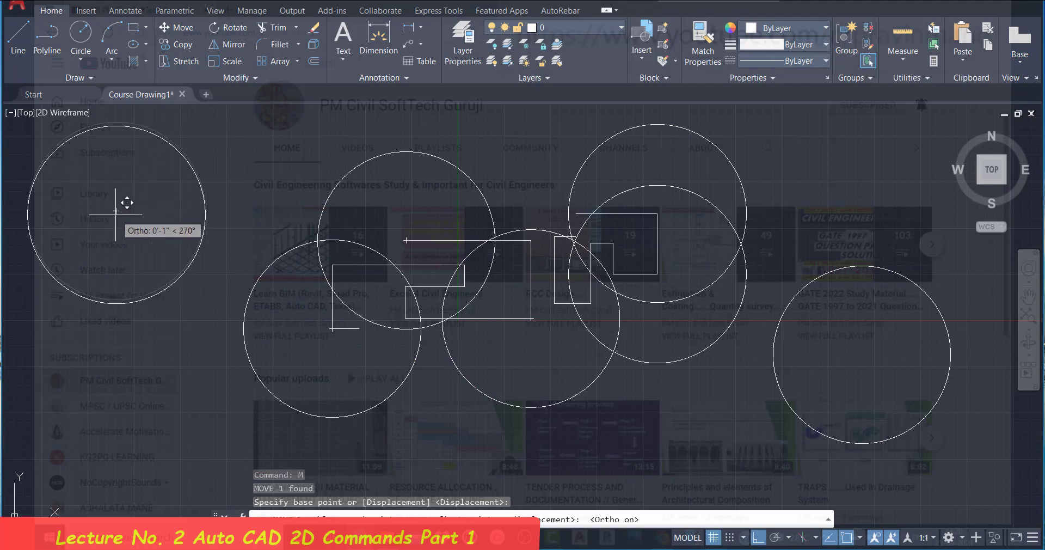
pyautogui.click(109, 417)
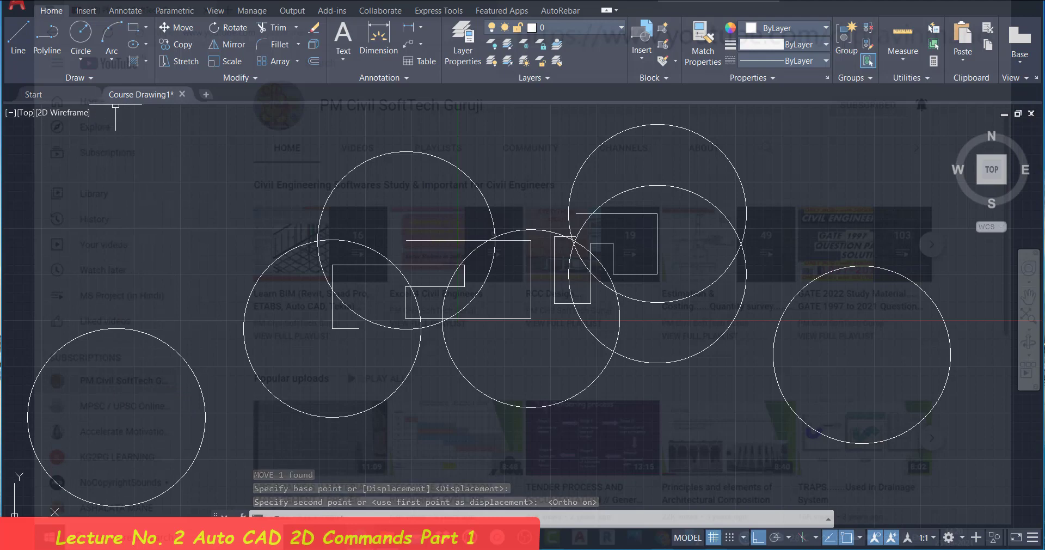
pyautogui.click(115, 62)
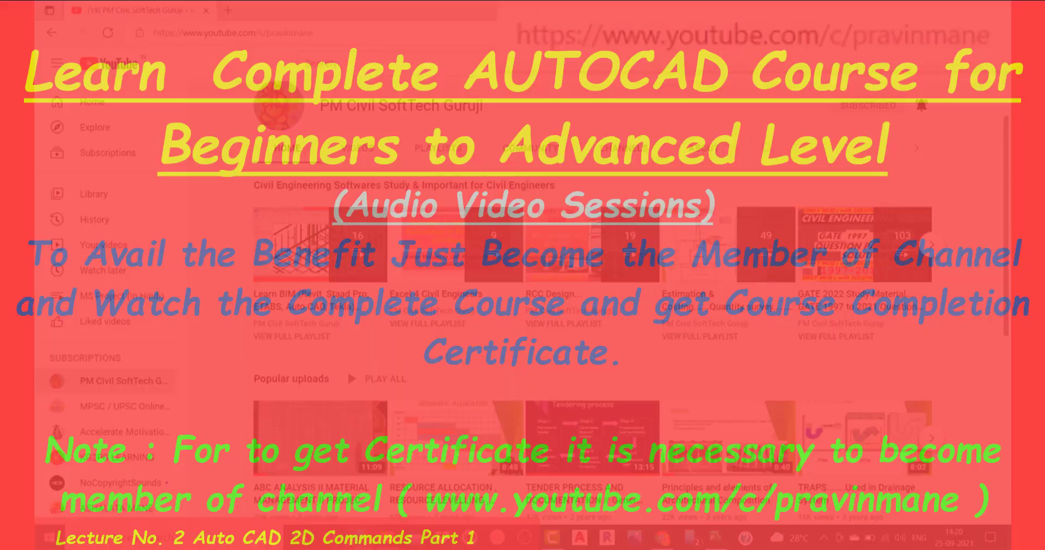
pyautogui.click(125, 256)
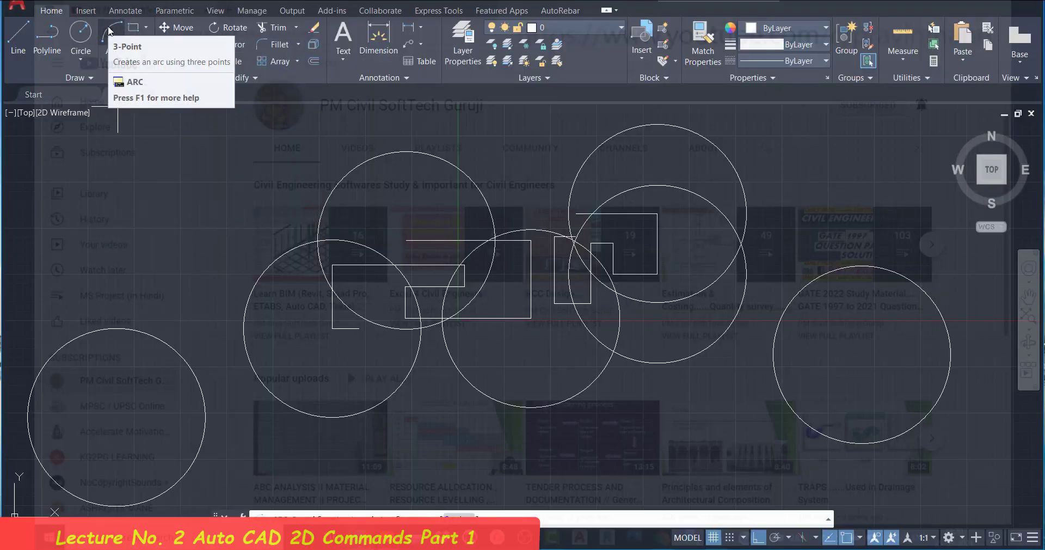
# Step: Draw a small three-point arc in the upper-left area
pyautogui.click(109, 31)
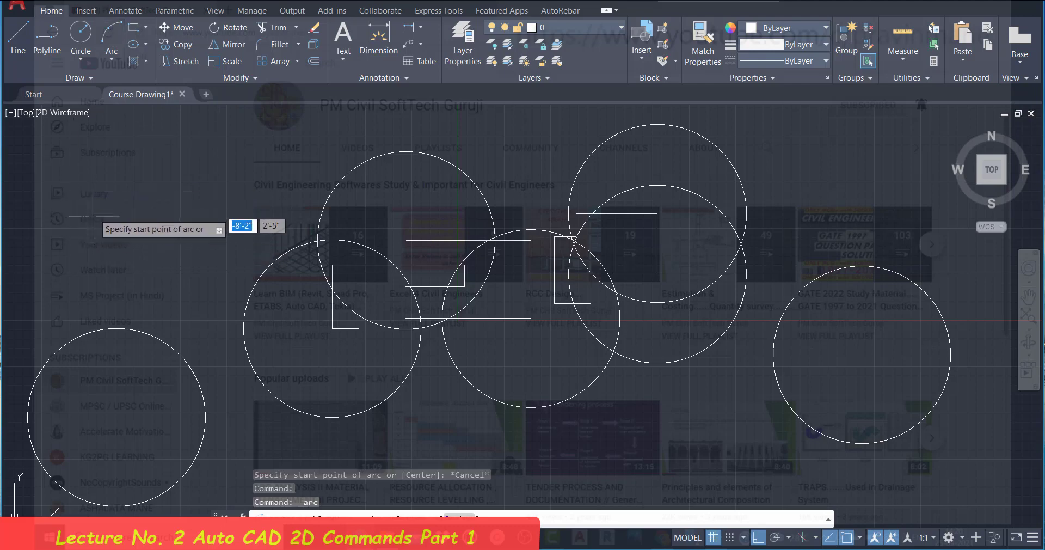
pyautogui.click(88, 230)
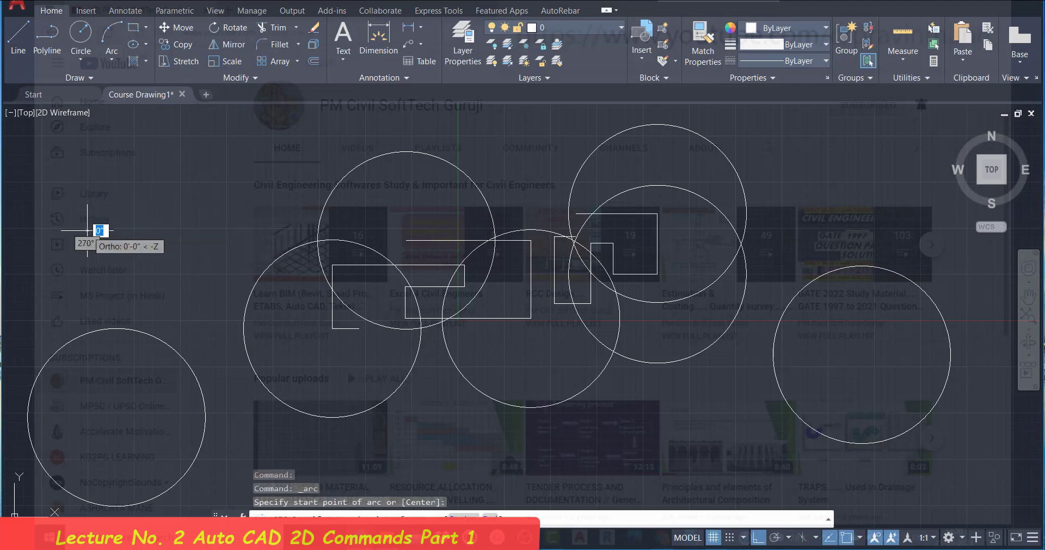
pyautogui.click(157, 230)
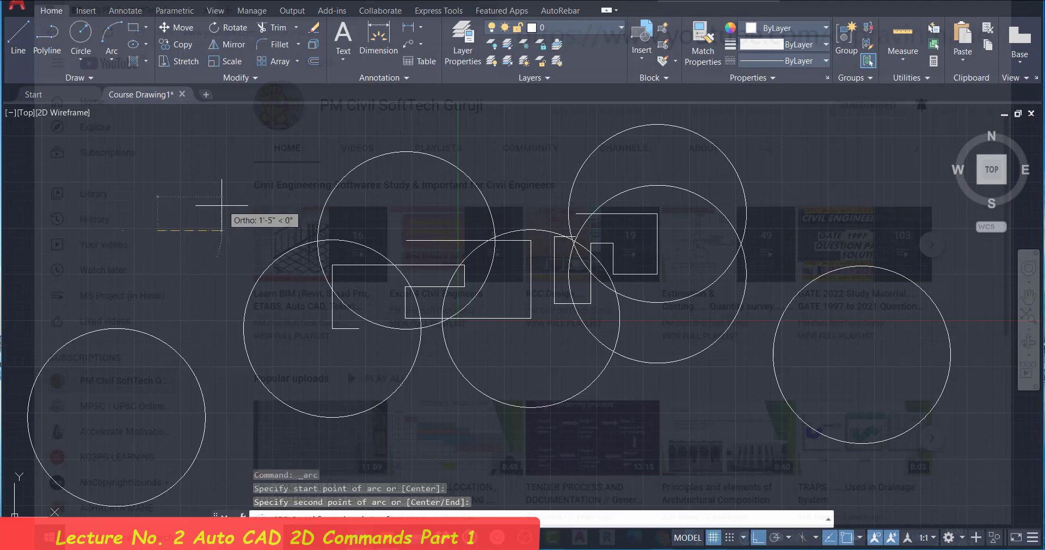
pyautogui.click(156, 238)
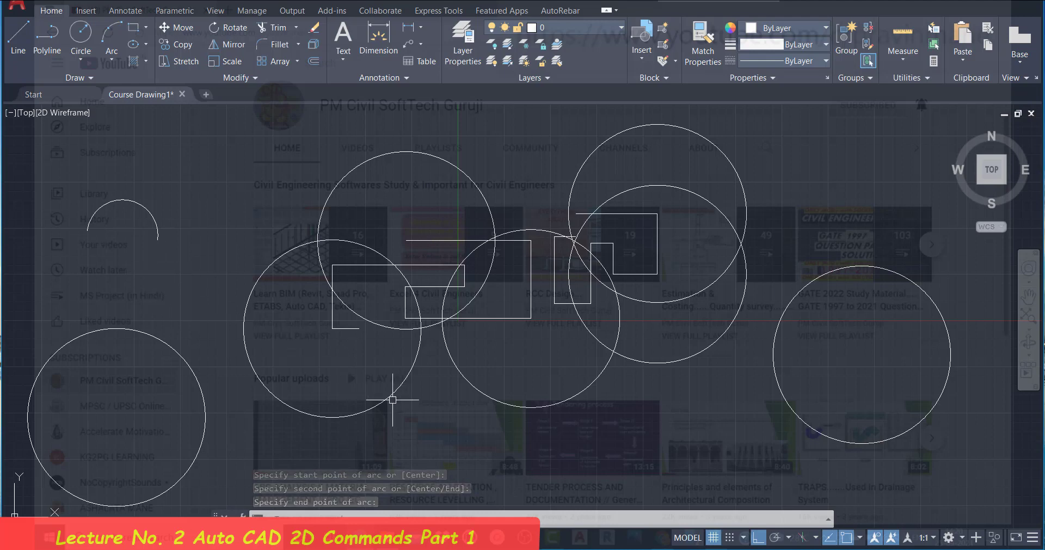
# Step: With Ortho off, draw a wider, shallow three-point arc above the small one
pyautogui.press('F8')
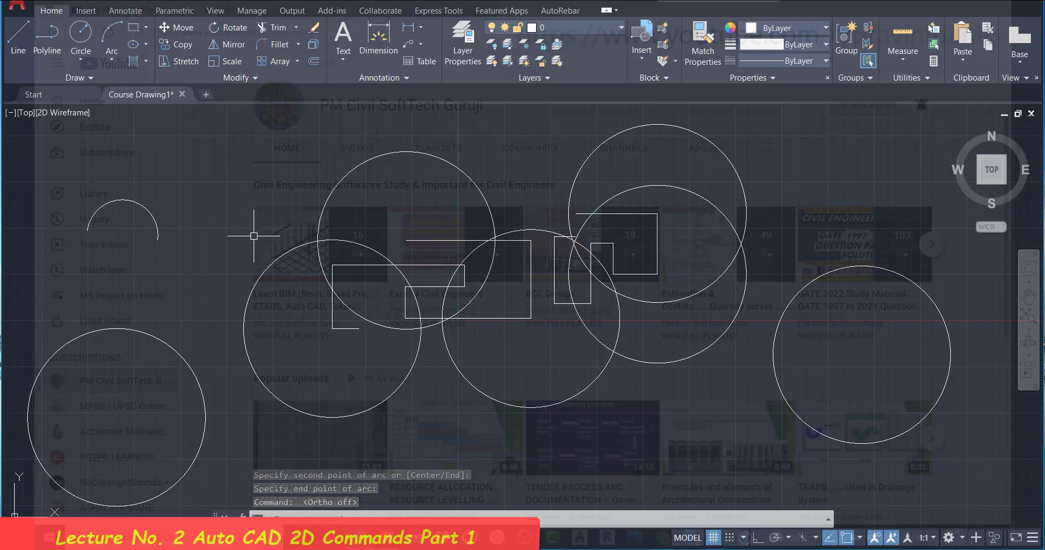
pyautogui.click(111, 33)
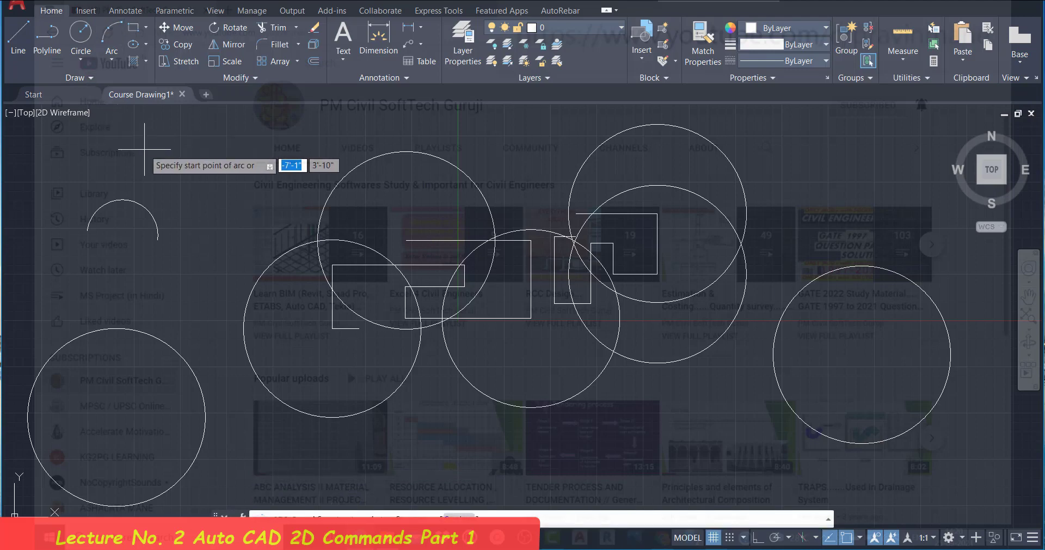
pyautogui.click(144, 148)
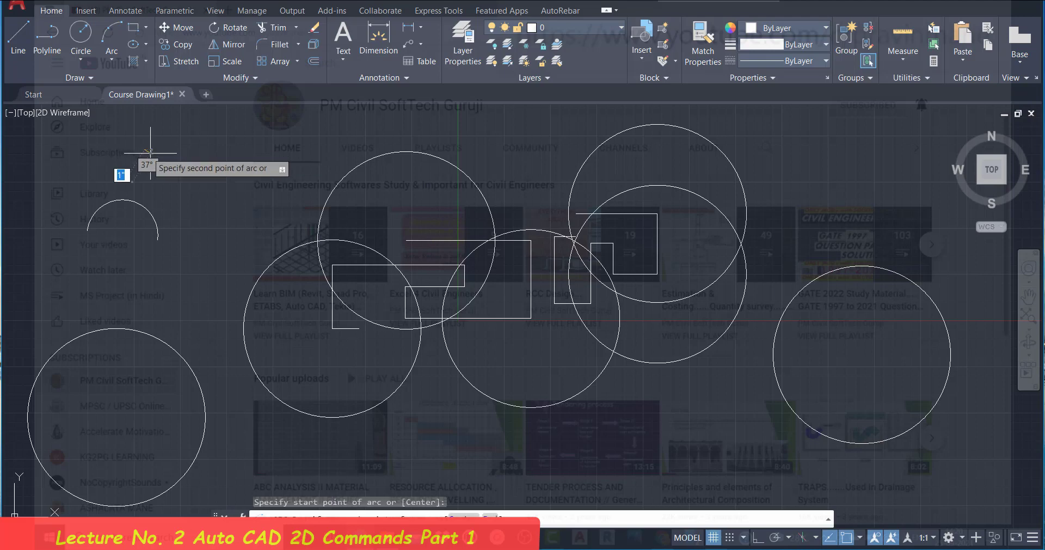
pyautogui.click(220, 124)
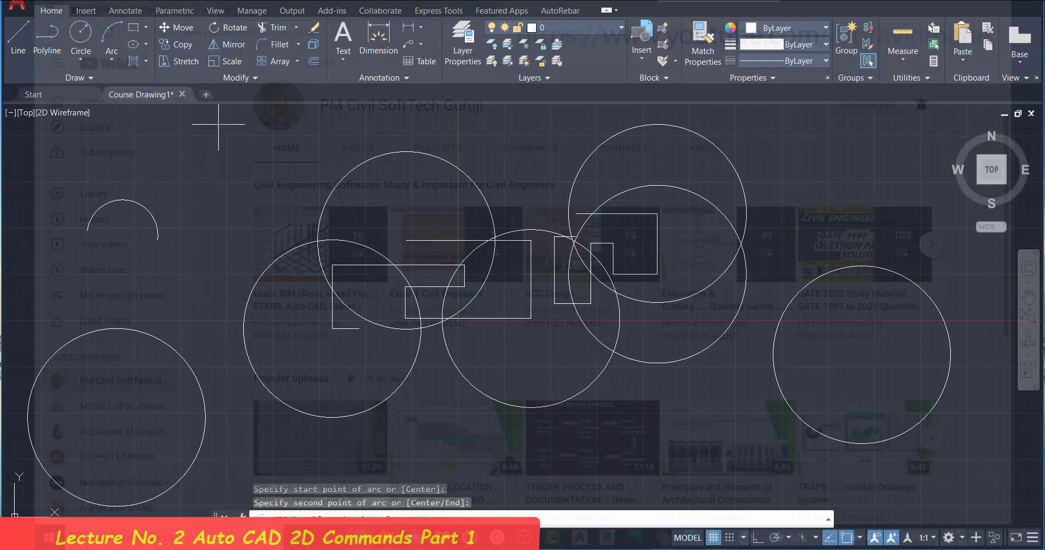
pyautogui.click(292, 153)
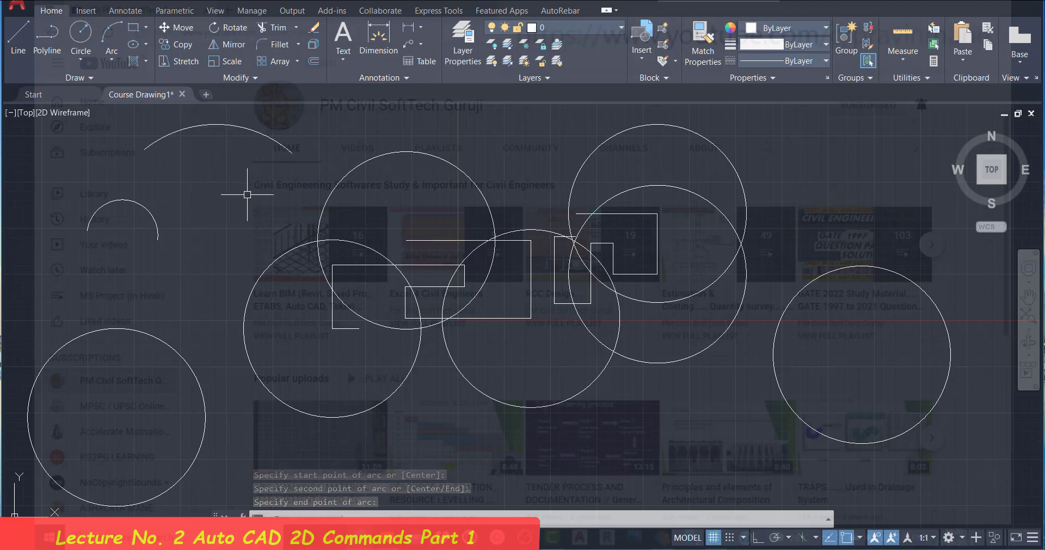
pyautogui.scroll(-2, 248, 196)
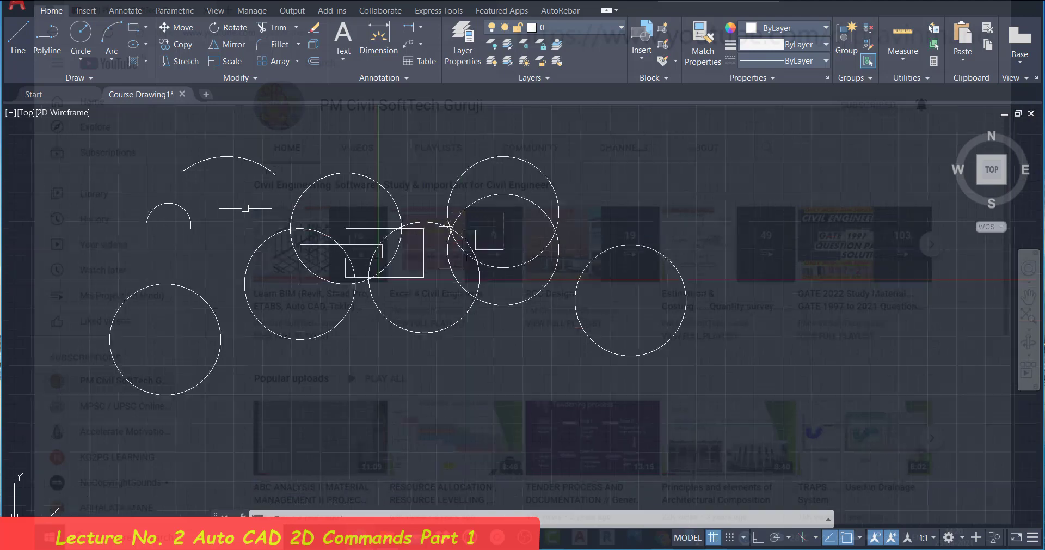
pyautogui.scroll(-3, 248, 197)
pyautogui.scroll(-3, 253, 200)
pyautogui.scroll(8, 256, 200)
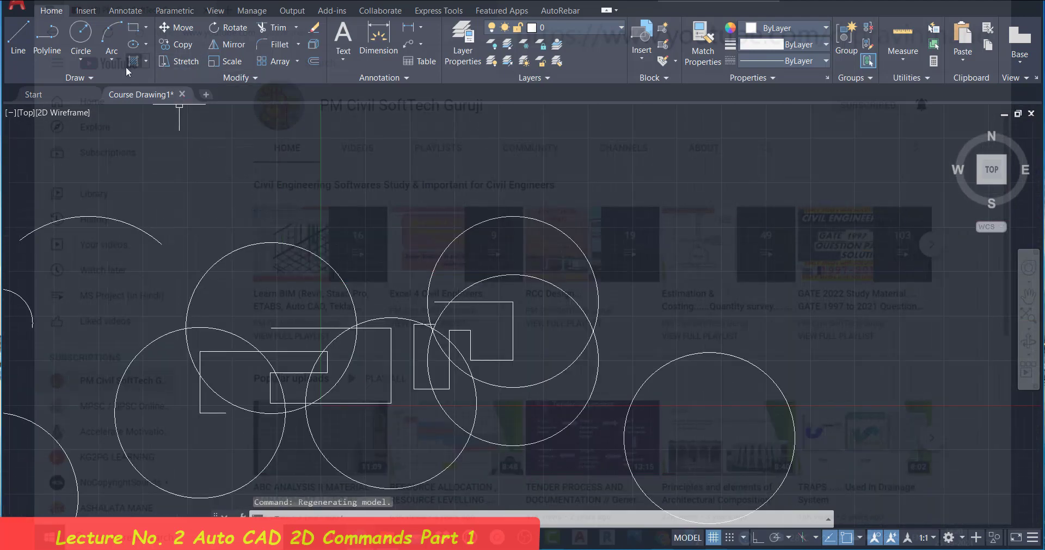
pyautogui.click(145, 29)
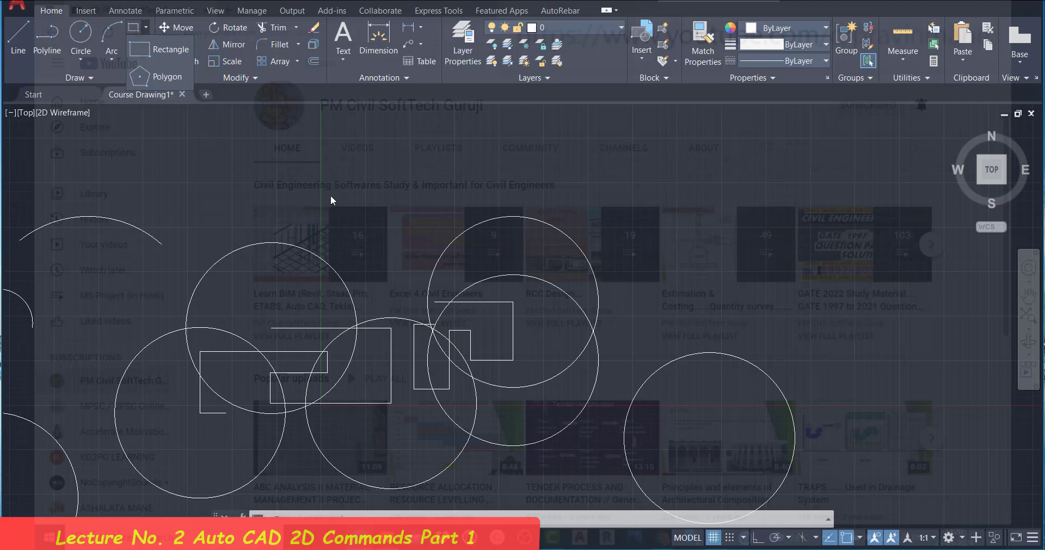
pyautogui.click(331, 195)
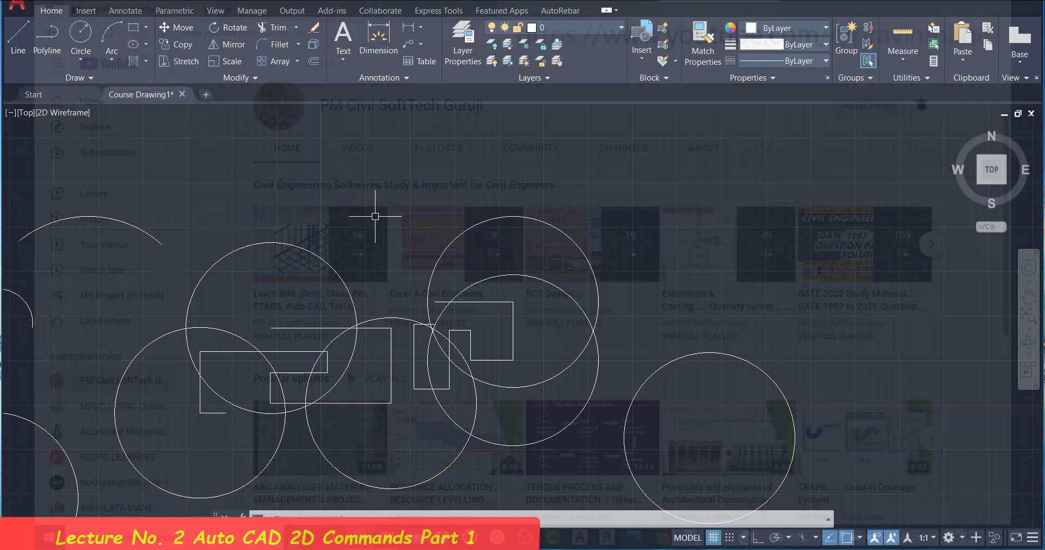
pyautogui.write('RE')
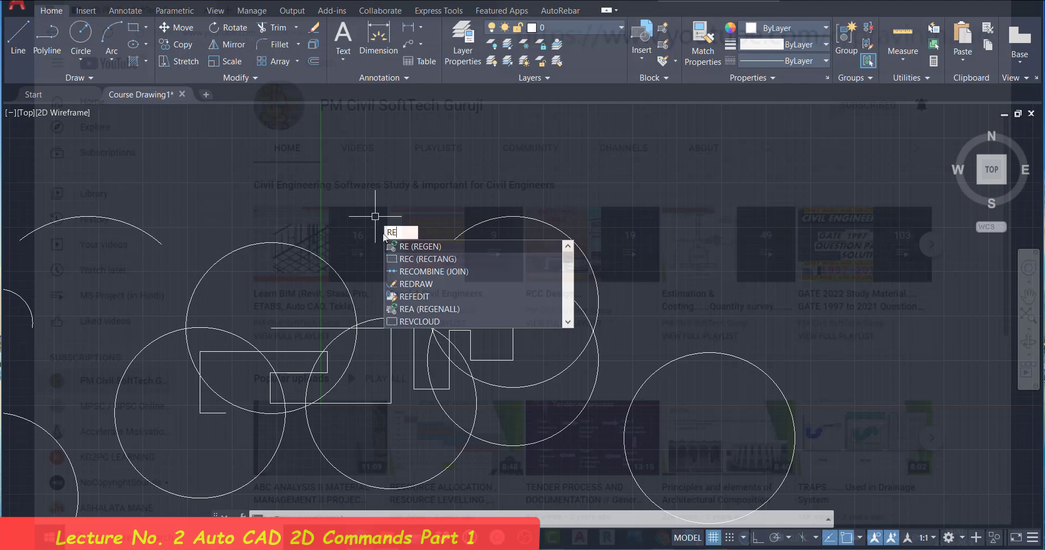
pyautogui.write('C')
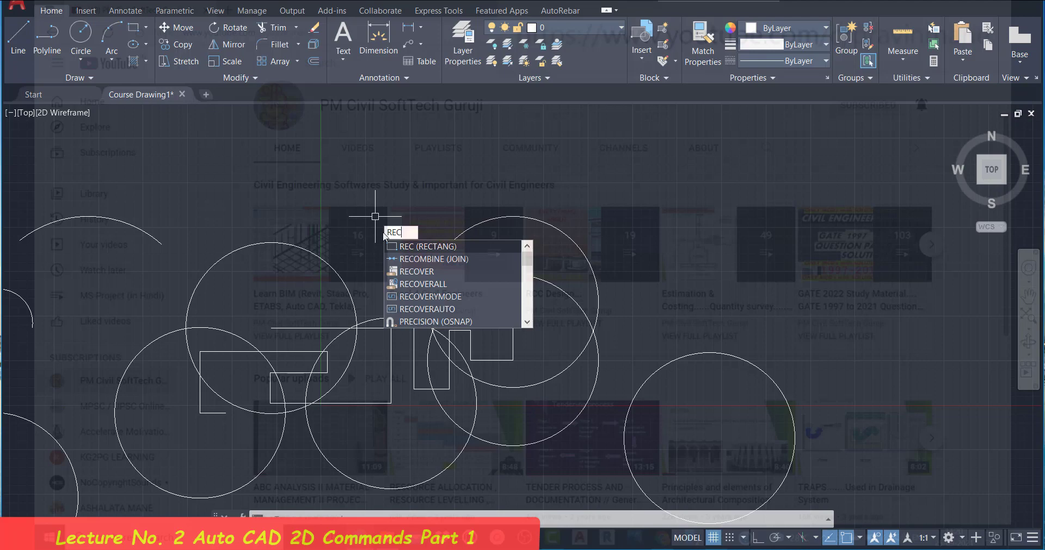
pyautogui.press('Escape')
# Step: Draw a 5 ft by 3 ft rectangle above the circles with RECTANG, then select it
pyautogui.write('rec')
pyautogui.press('Return')
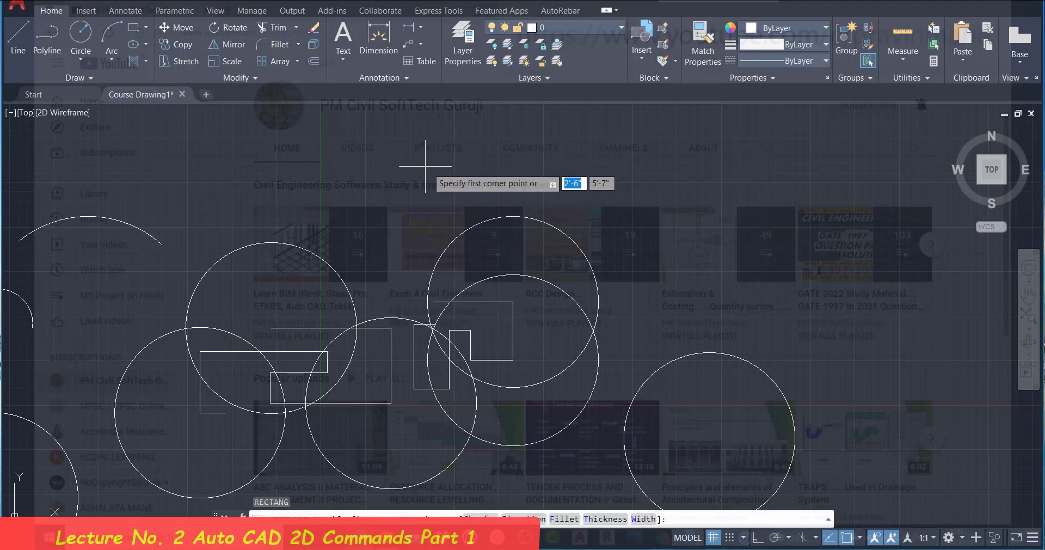
pyautogui.click(367, 139)
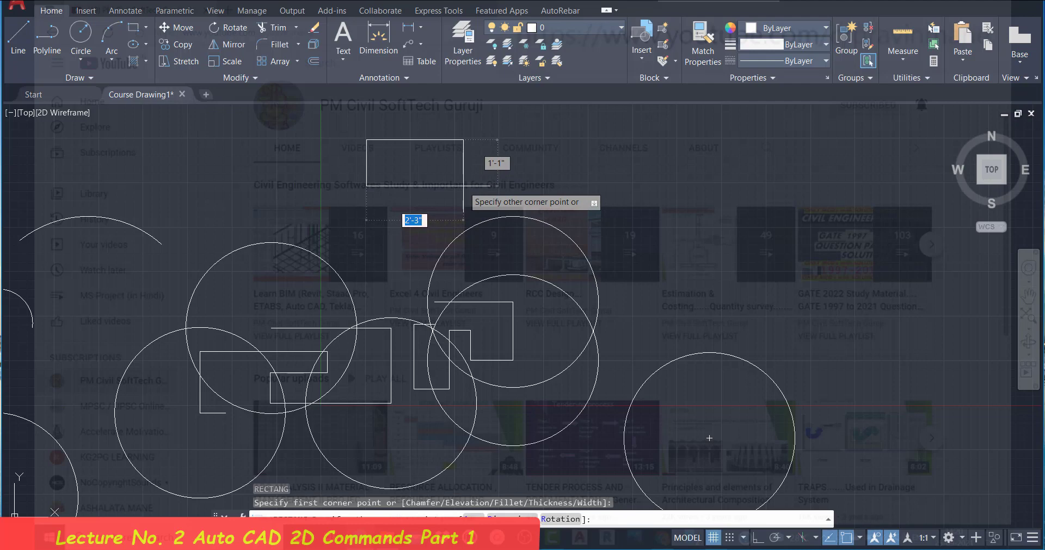
pyautogui.write('5')
pyautogui.press('Tab')
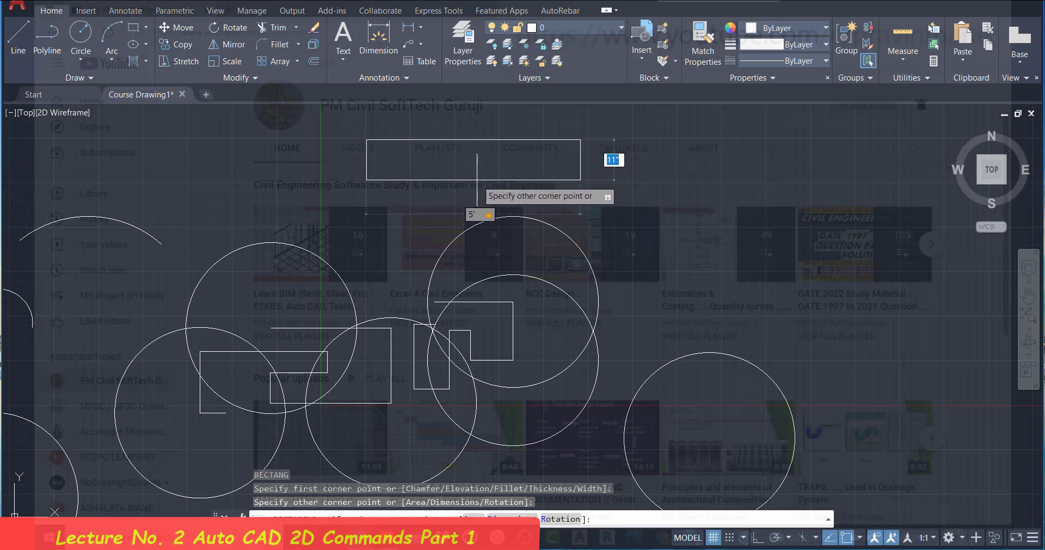
pyautogui.write('1')
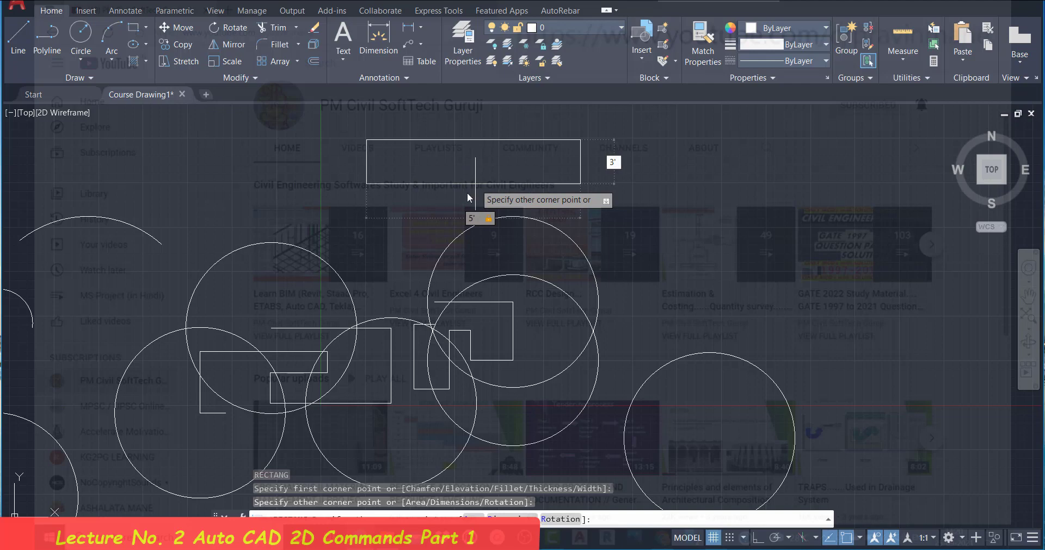
pyautogui.press('Return')
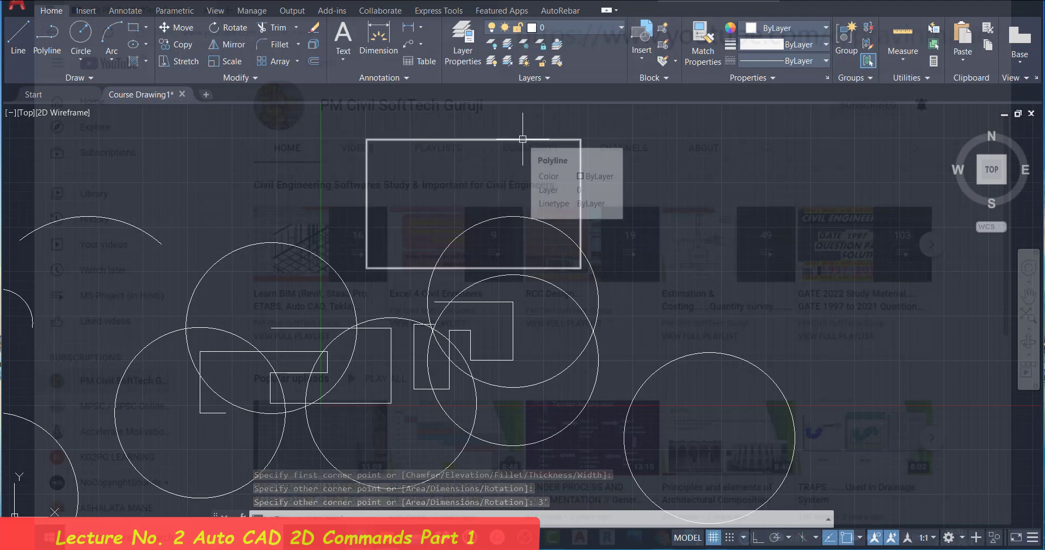
pyautogui.click(523, 138)
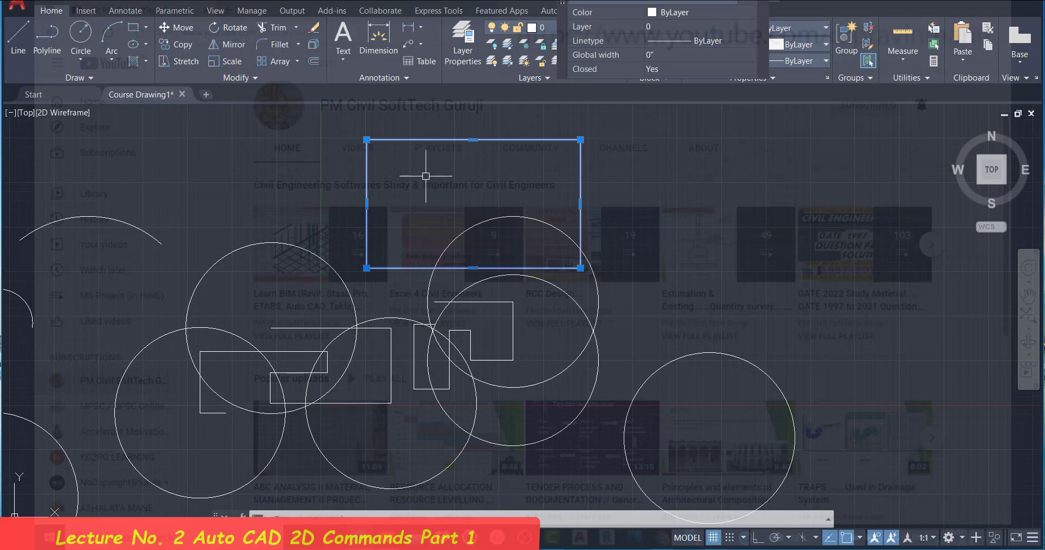
pyautogui.click(315, 45)
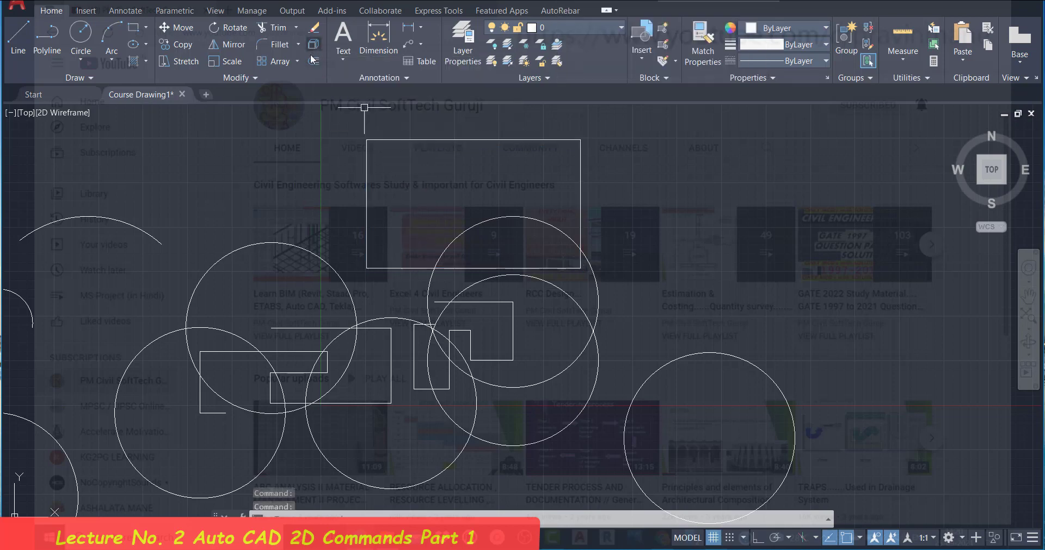
pyautogui.click(467, 140)
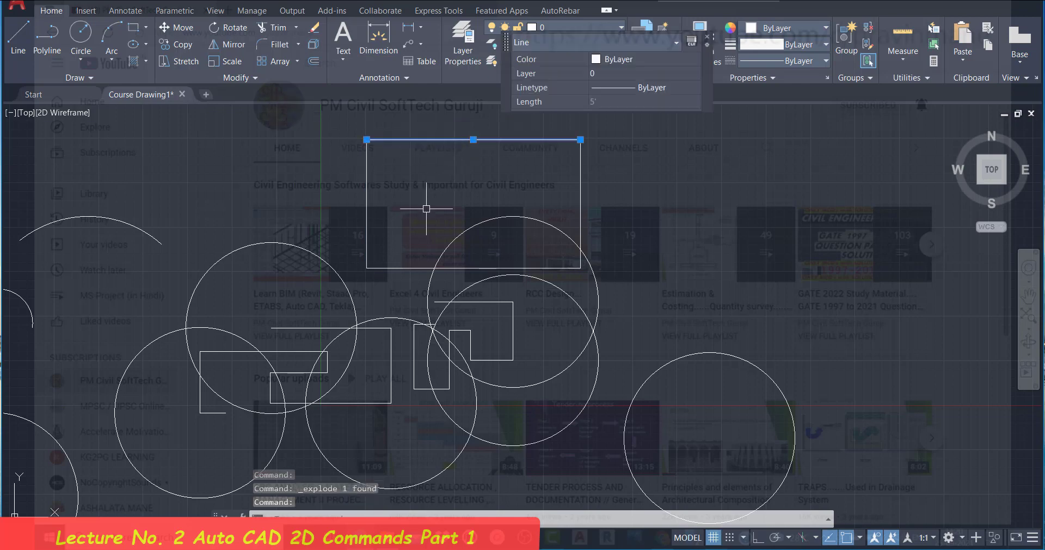
pyautogui.press('Escape')
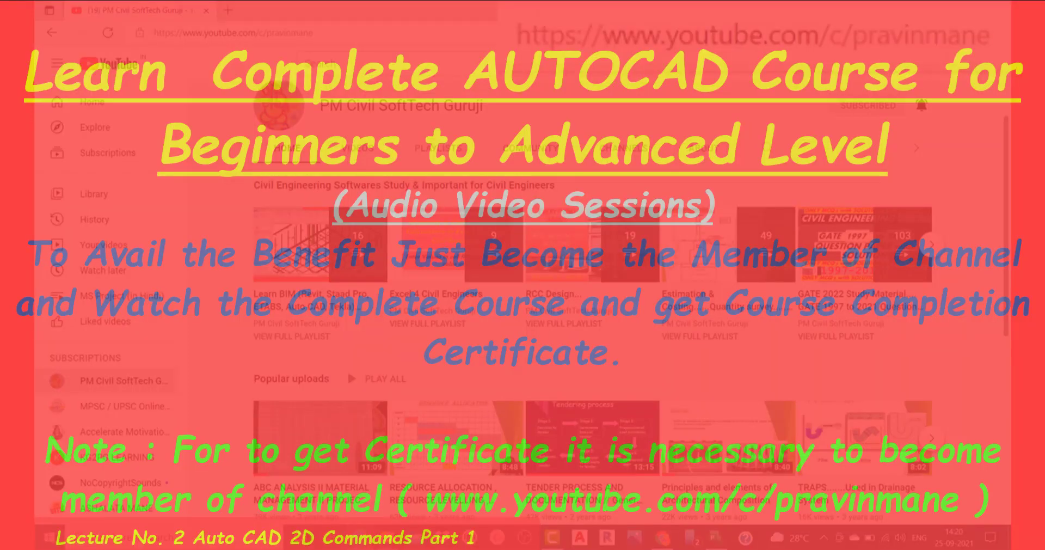
pyautogui.scroll(2, 577, 223)
pyautogui.scroll(-5, 596, 222)
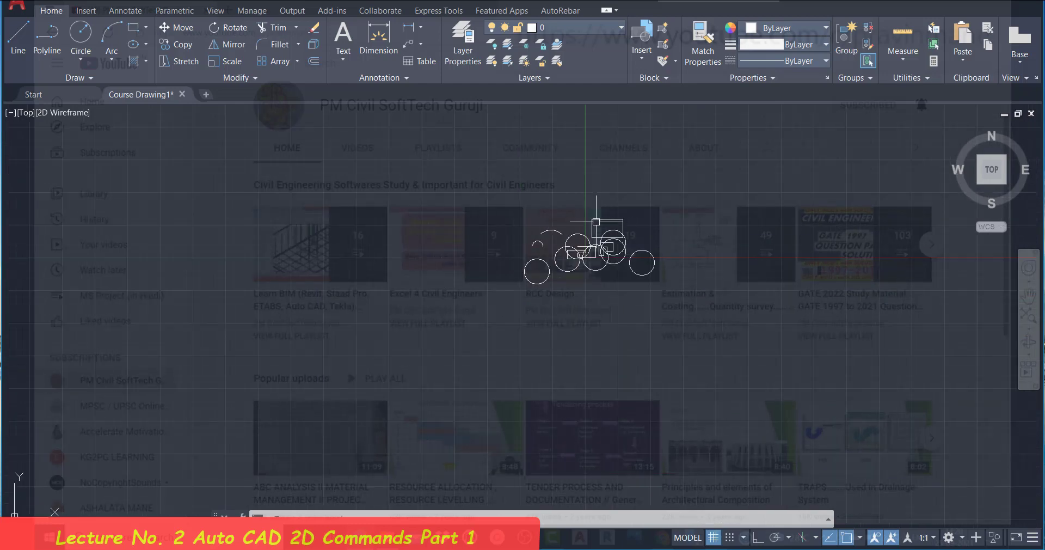
pyautogui.scroll(3, 597, 222)
pyautogui.scroll(2, 596, 218)
pyautogui.scroll(2, 593, 210)
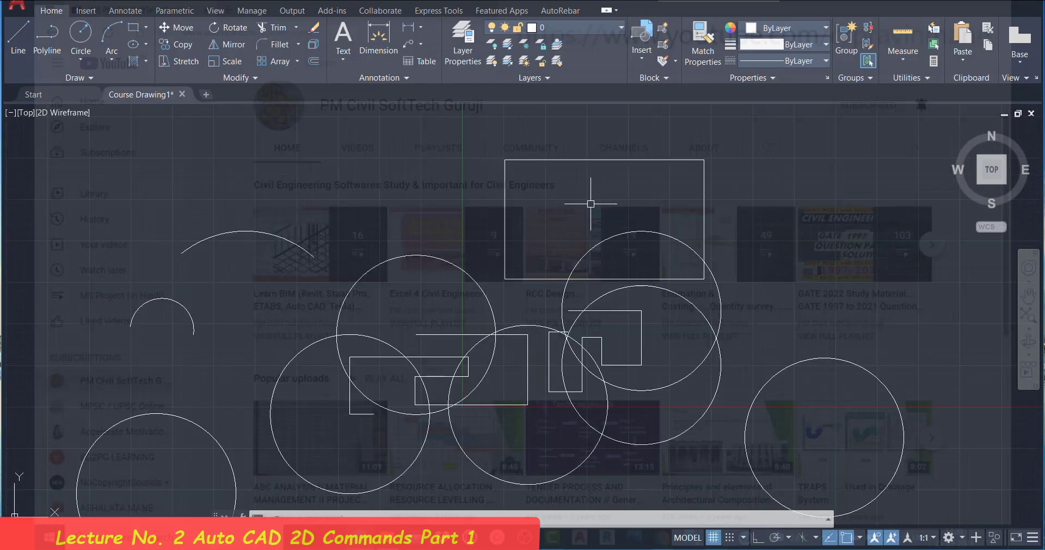
pyautogui.scroll(-2, 591, 204)
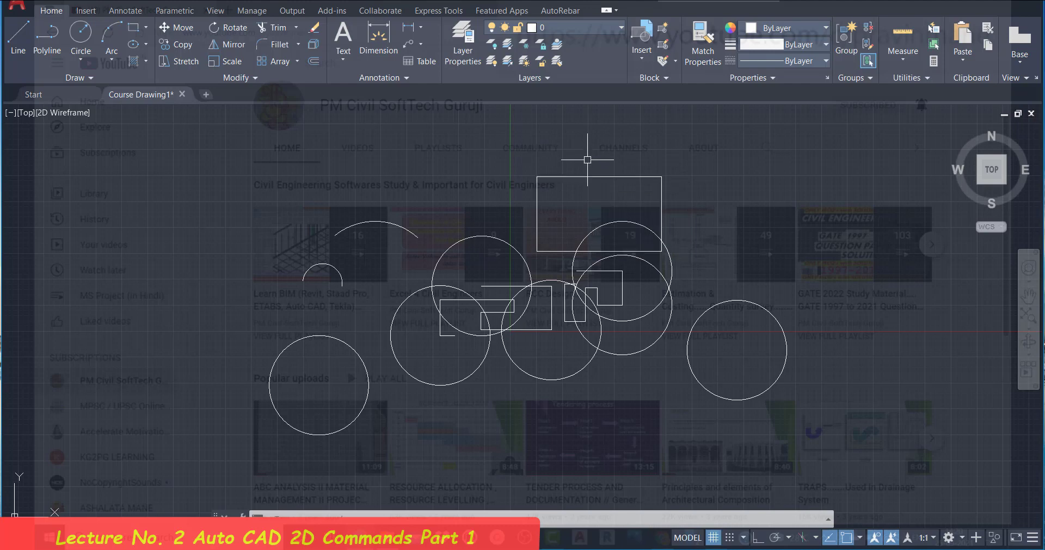
# Step: Confirm the edges are loose lines, then JOIN all four into one closed polyline
pyautogui.click(661, 204)
pyautogui.click(626, 175)
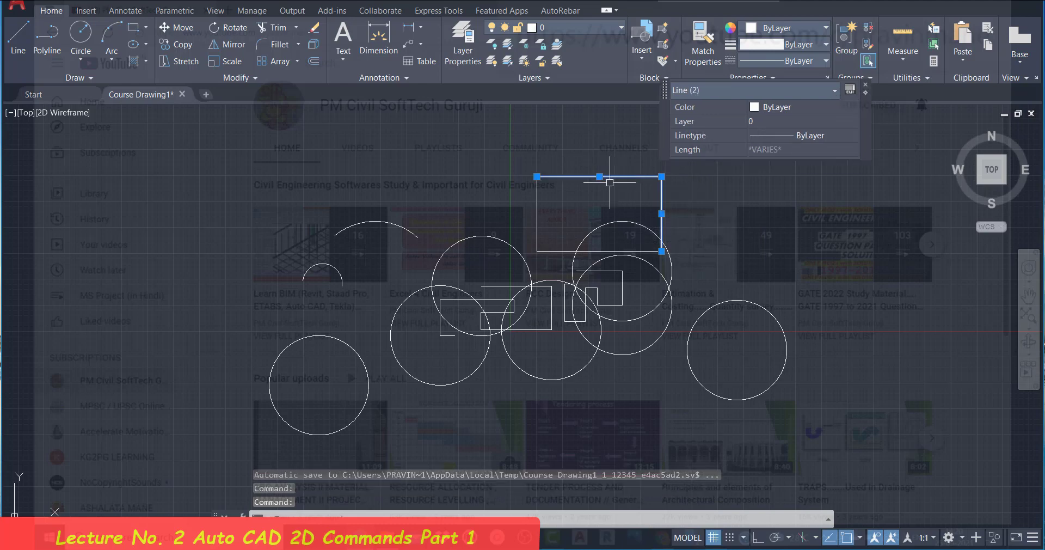
pyautogui.press('Escape')
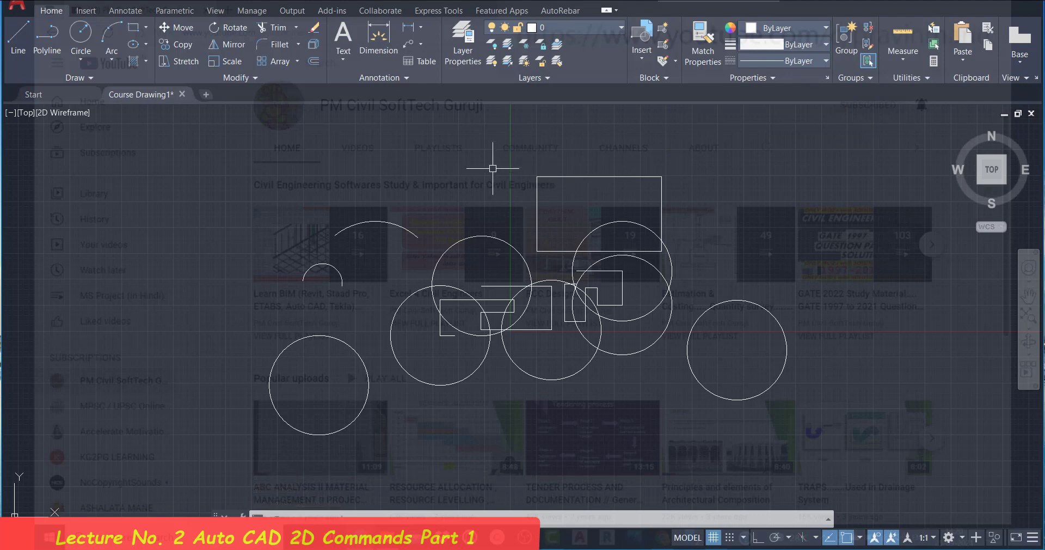
pyautogui.write('JO')
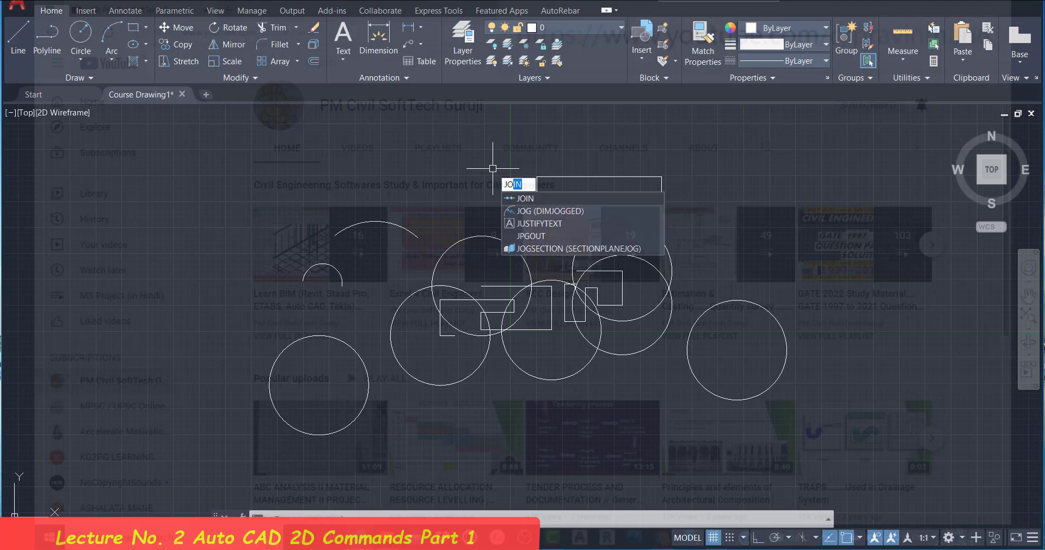
pyautogui.write('IN')
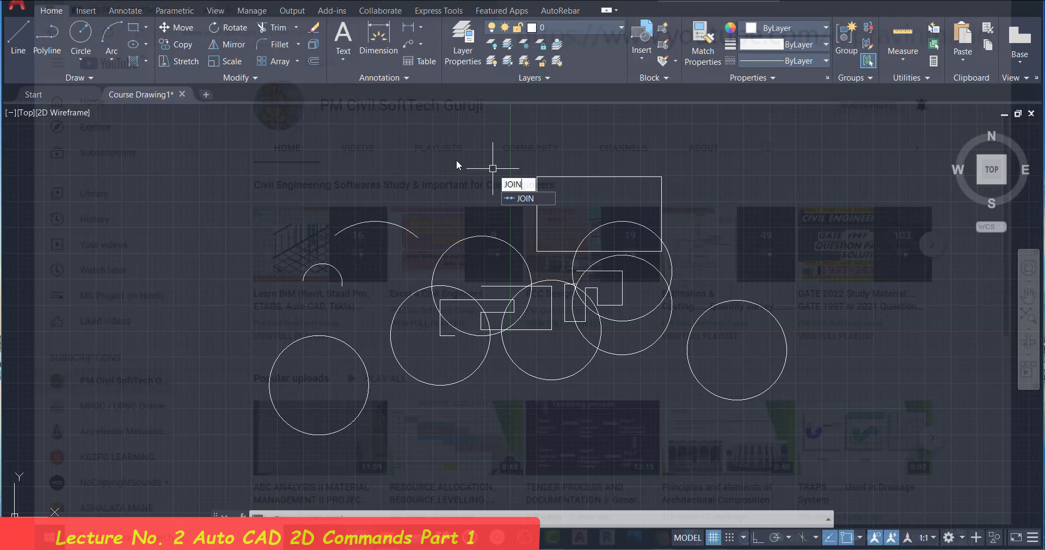
pyautogui.press('Return')
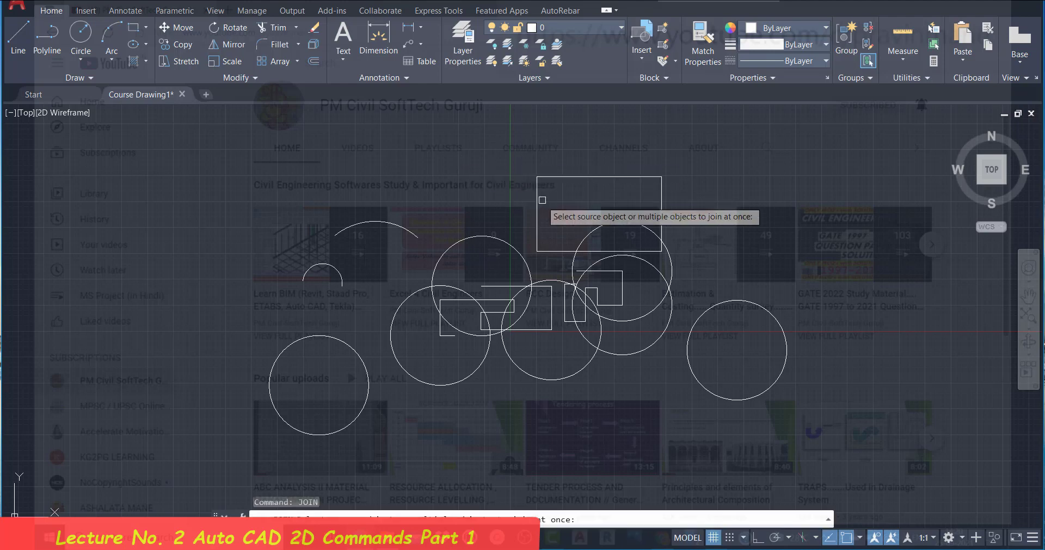
pyautogui.click(561, 175)
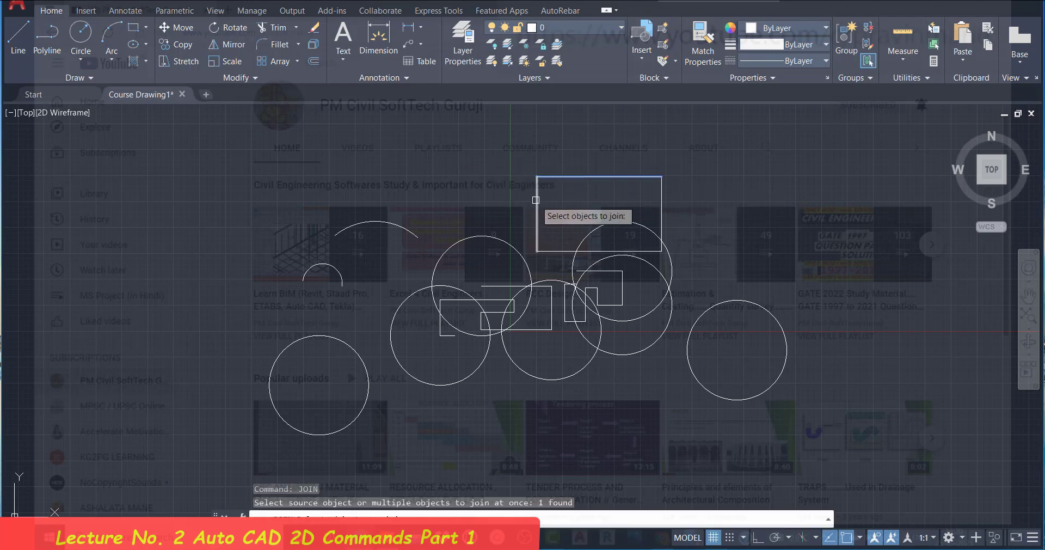
pyautogui.click(537, 209)
pyautogui.click(558, 251)
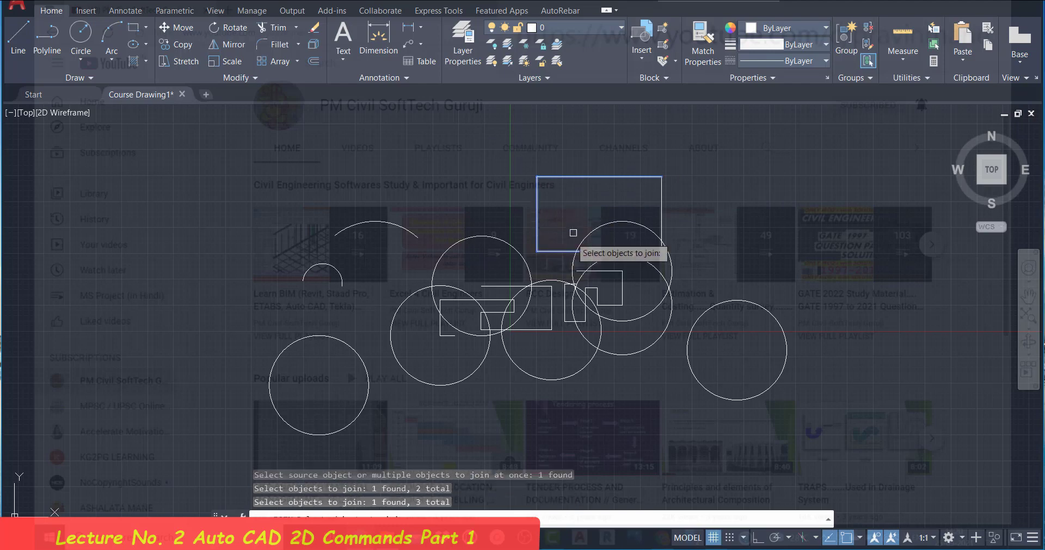
pyautogui.click(660, 199)
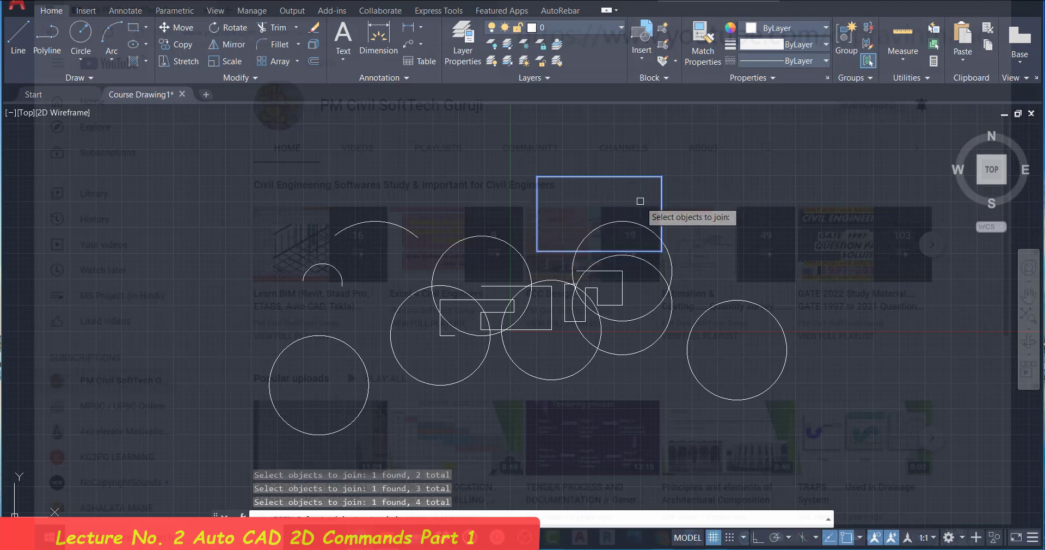
pyautogui.press('Return')
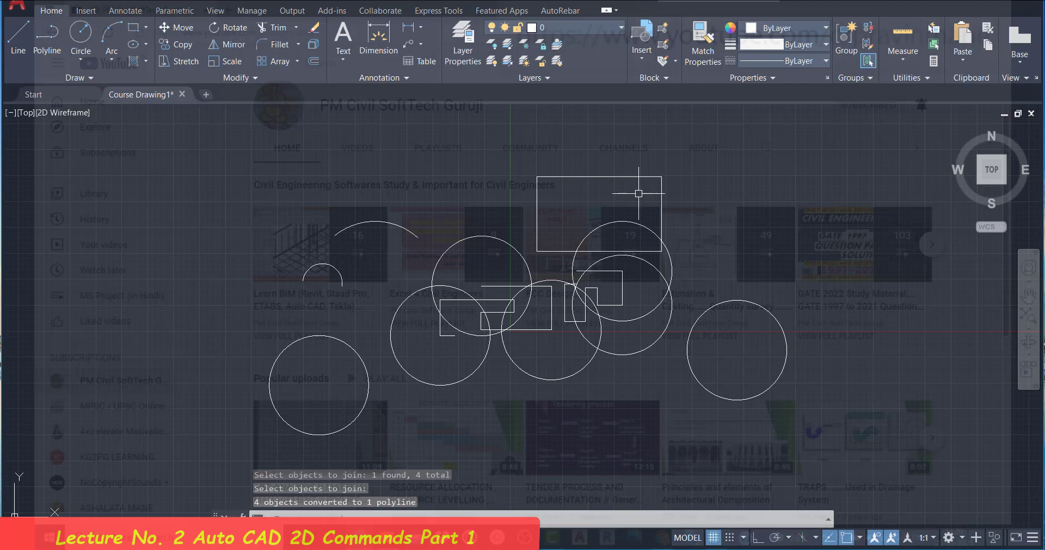
pyautogui.click(638, 176)
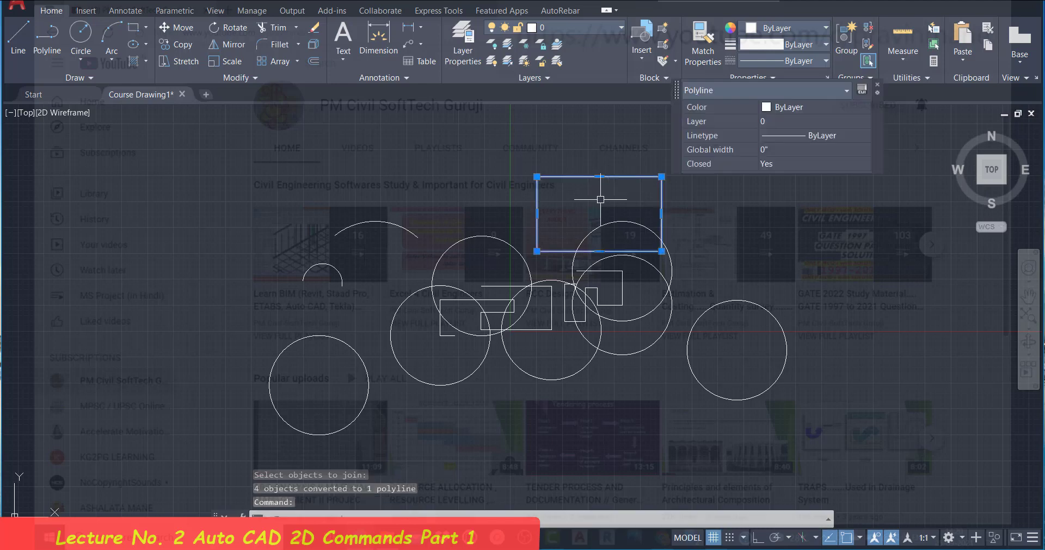
pyautogui.press('Escape')
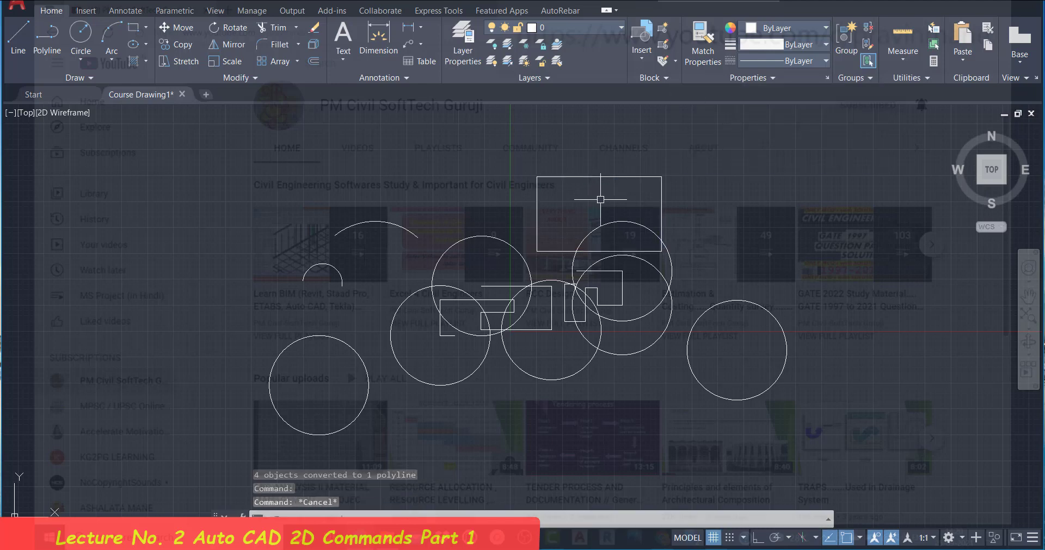
# Step: Rotate the rectangle 90° about its lower-right corner so it stands 3 ft wide, 5 ft tall
pyautogui.click(618, 177)
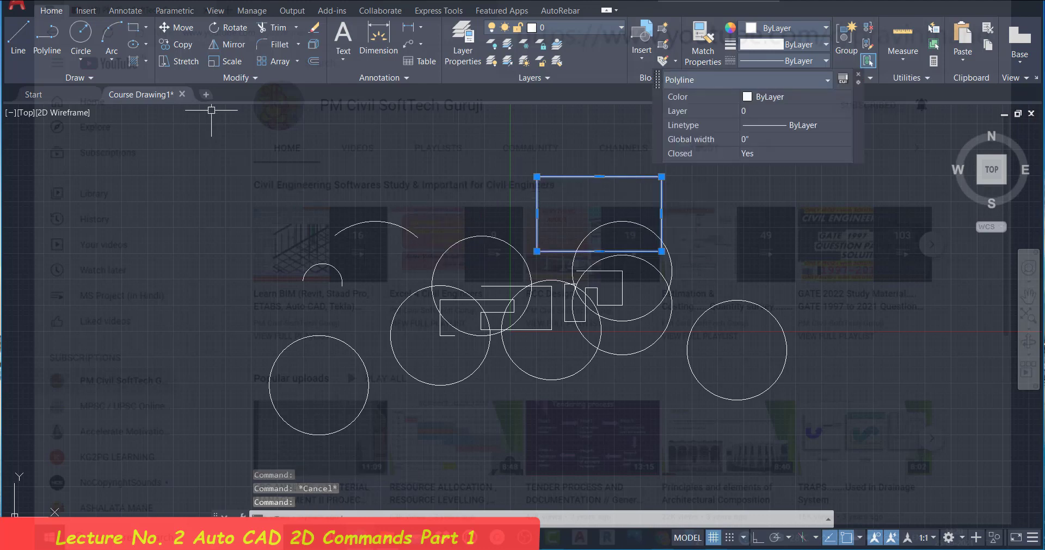
pyautogui.click(230, 28)
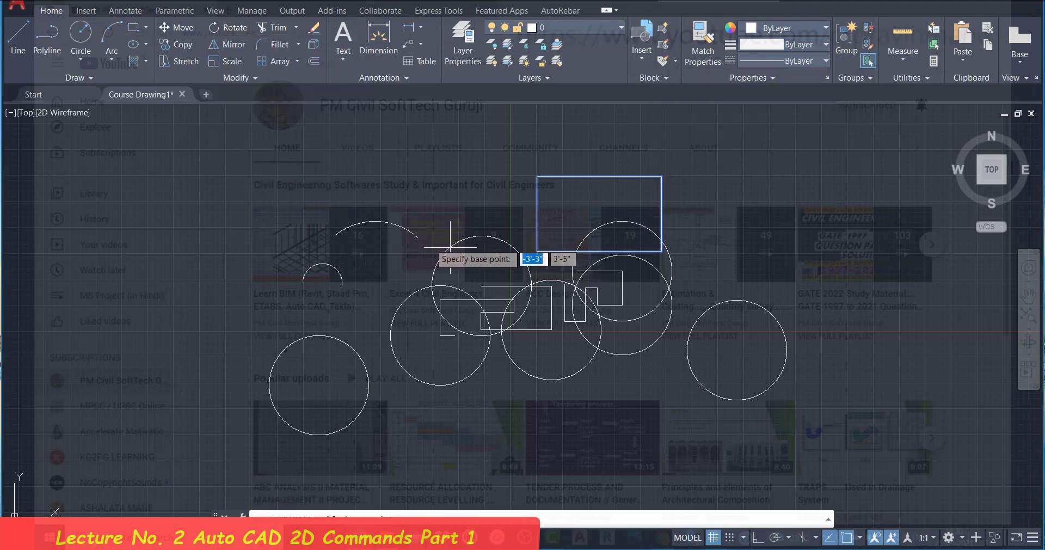
pyautogui.click(659, 251)
pyautogui.write('90')
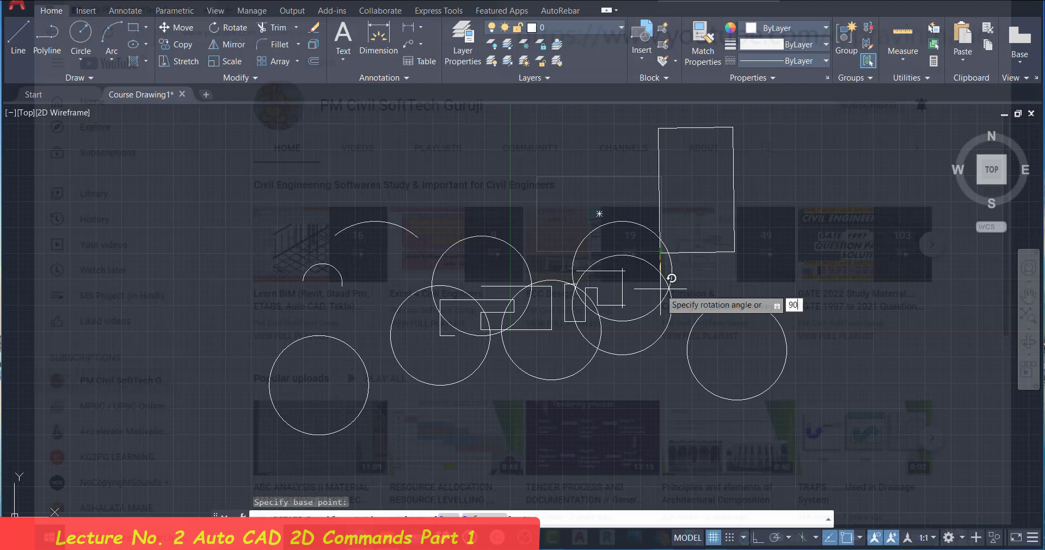
pyautogui.press('Return')
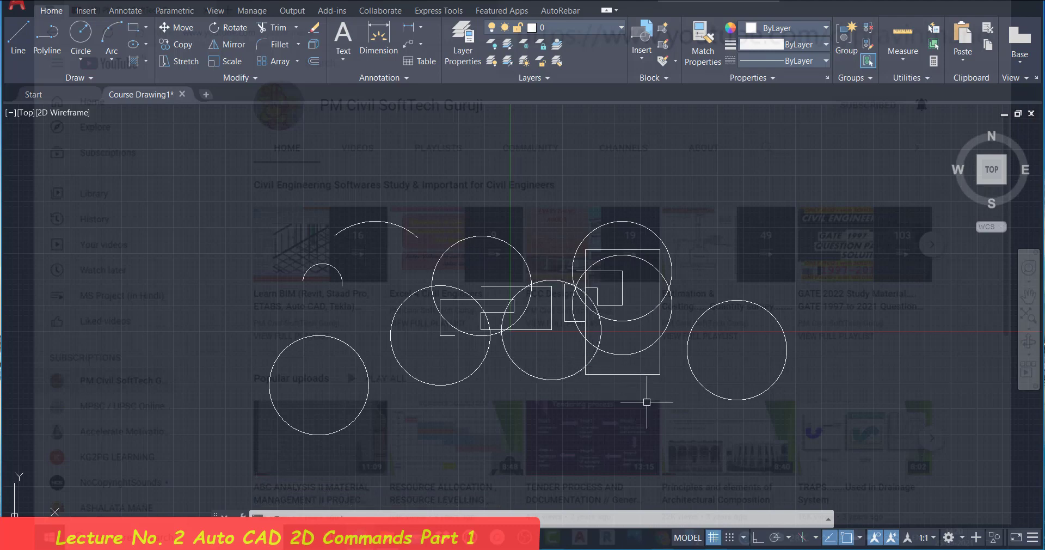
pyautogui.click(646, 375)
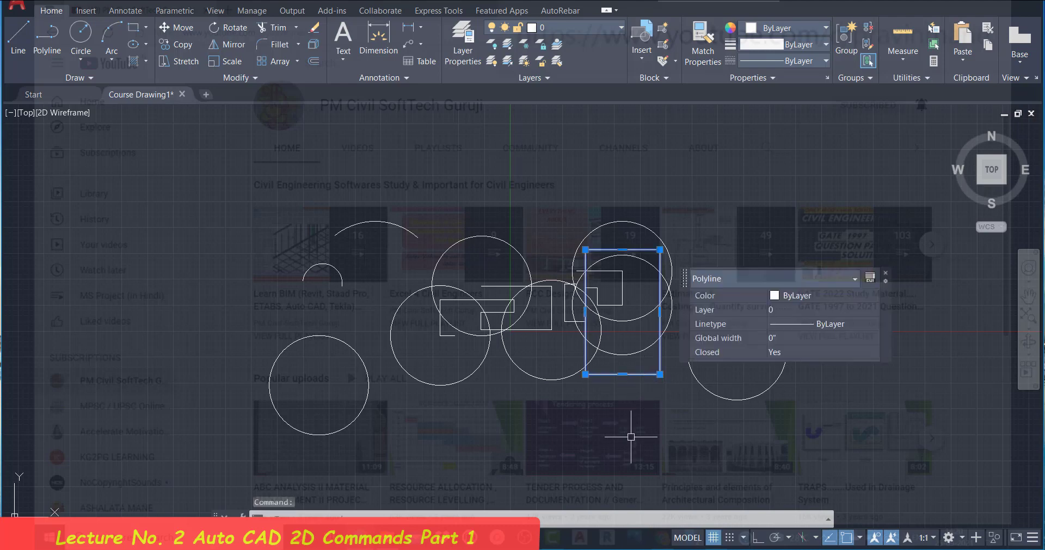
# Step: With Ortho on, rotate the rectangle another 90° about a corner so it lies flat
pyautogui.click(757, 538)
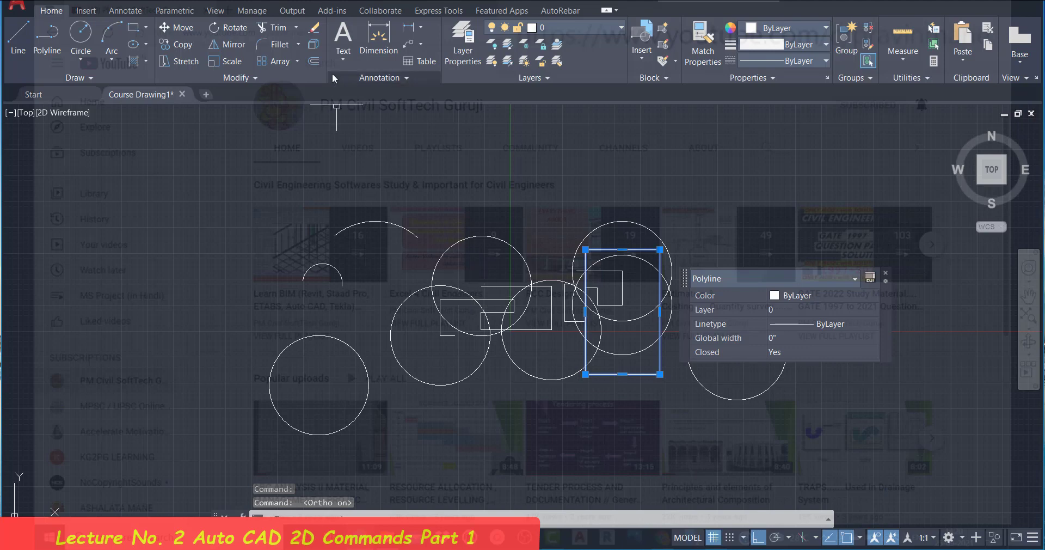
pyautogui.click(212, 27)
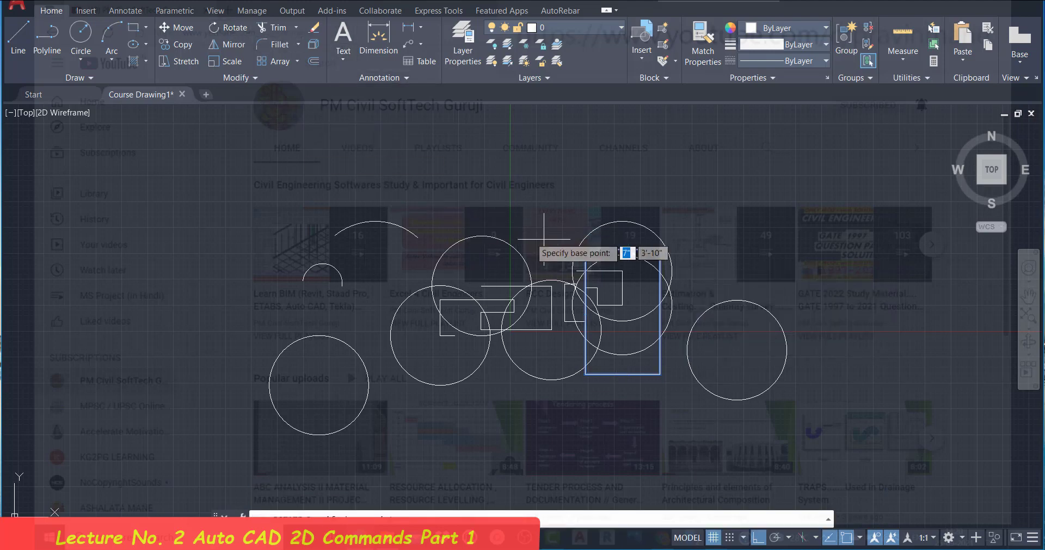
pyautogui.click(585, 250)
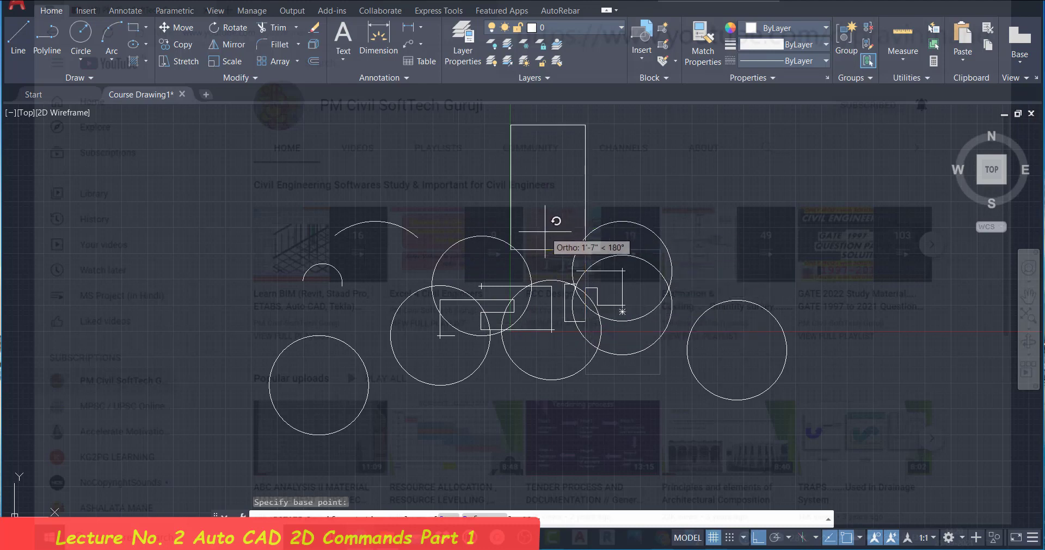
pyautogui.click(603, 209)
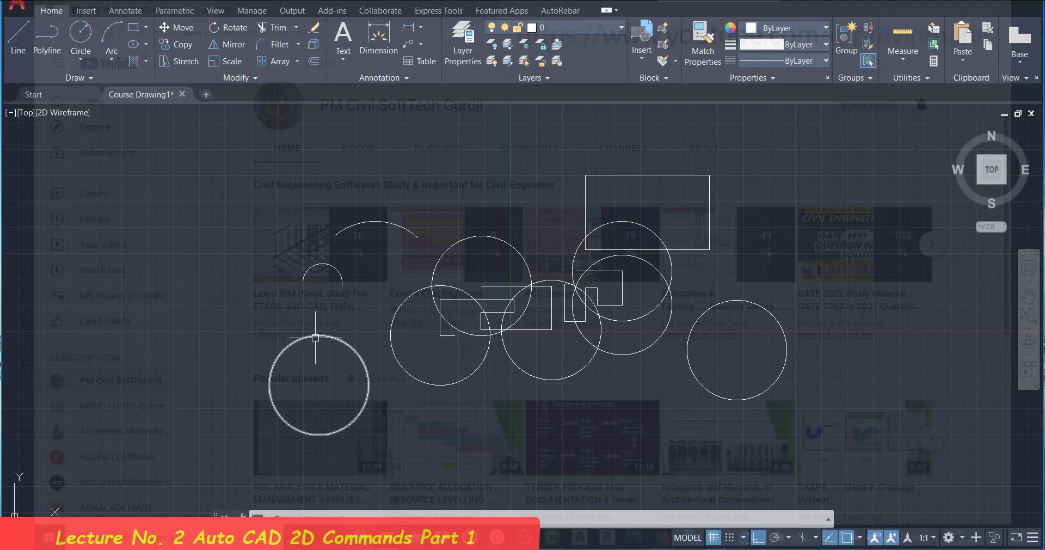
# Step: Select the lower-left 2' circle and start the Mirror command on it
pyautogui.click(315, 336)
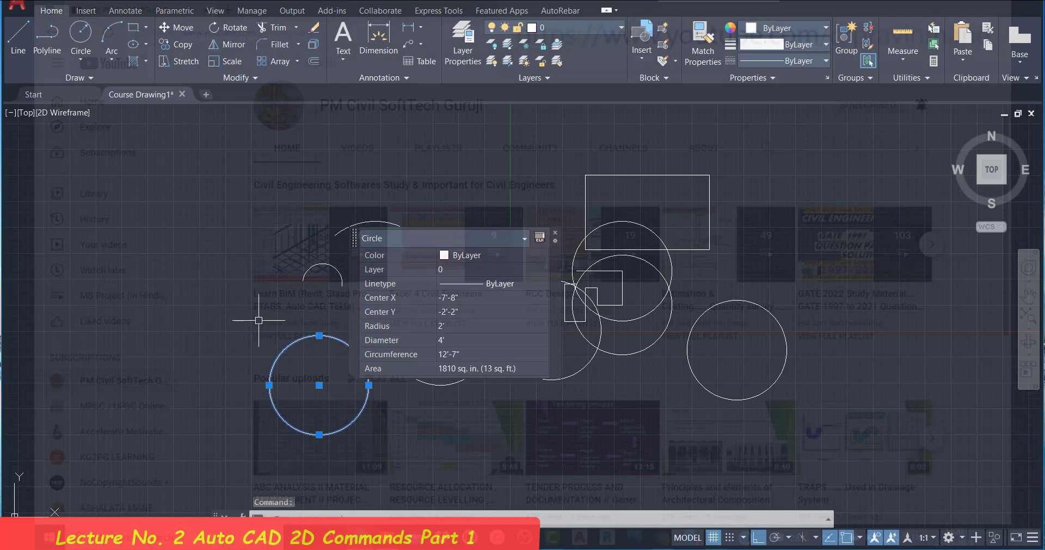
pyautogui.press('Escape')
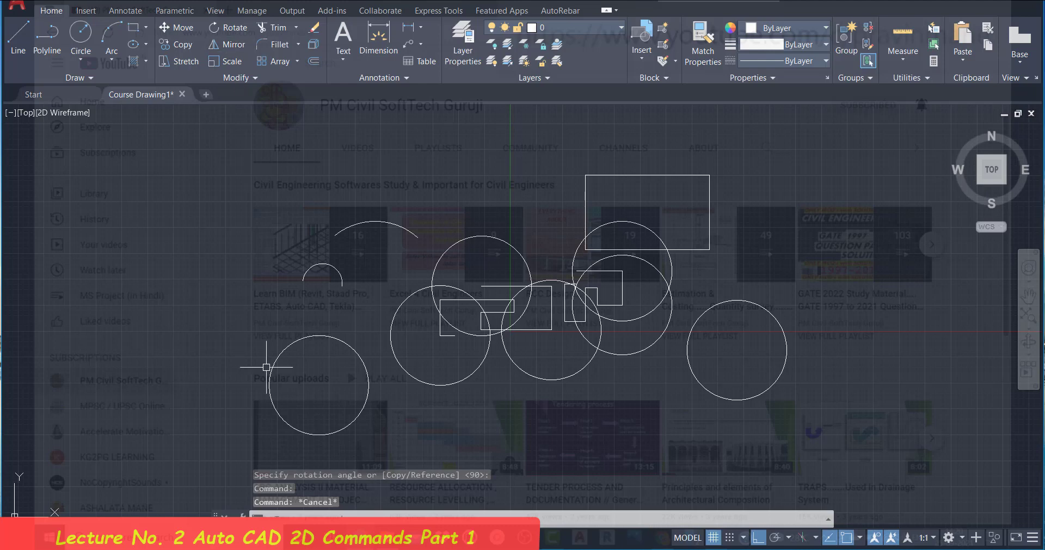
pyautogui.click(290, 347)
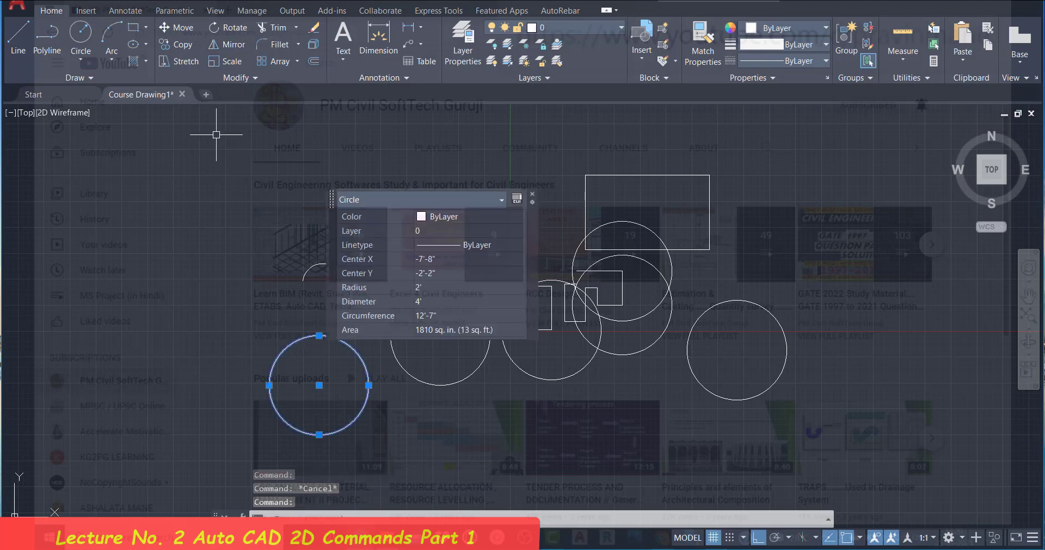
pyautogui.click(229, 48)
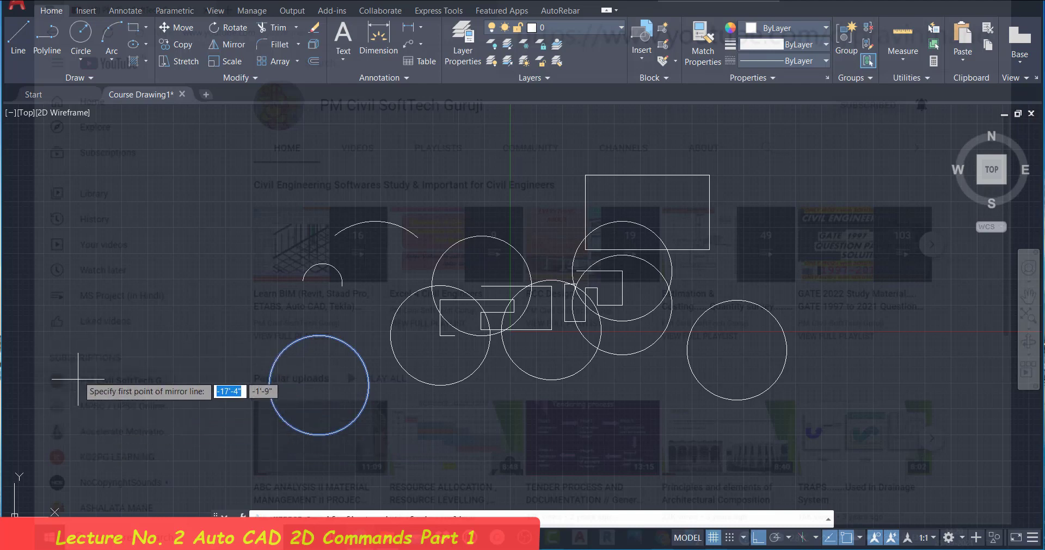
# Step: Mirror the circle across a vertical line to its left, keeping the original circle
pyautogui.click(188, 449)
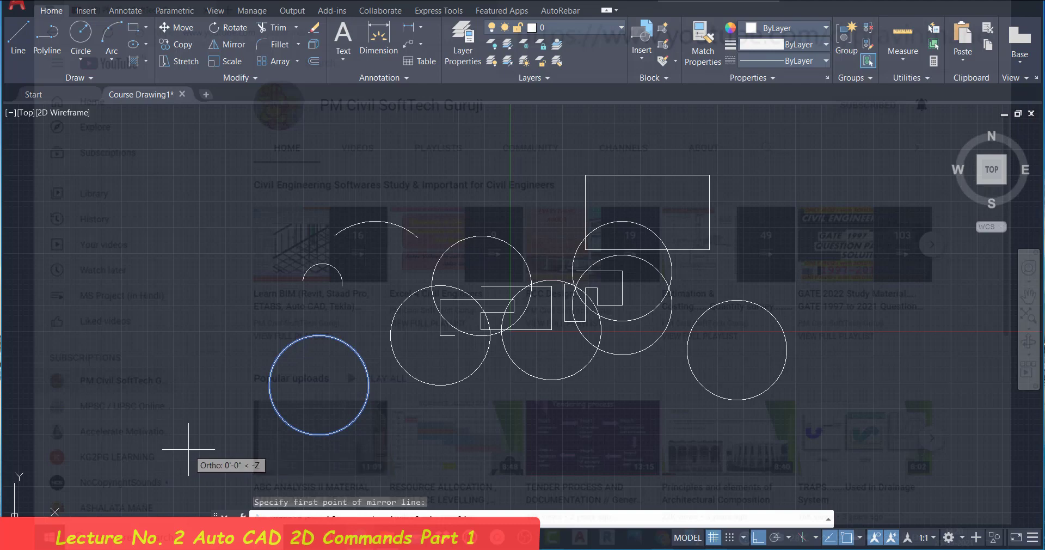
pyautogui.click(190, 304)
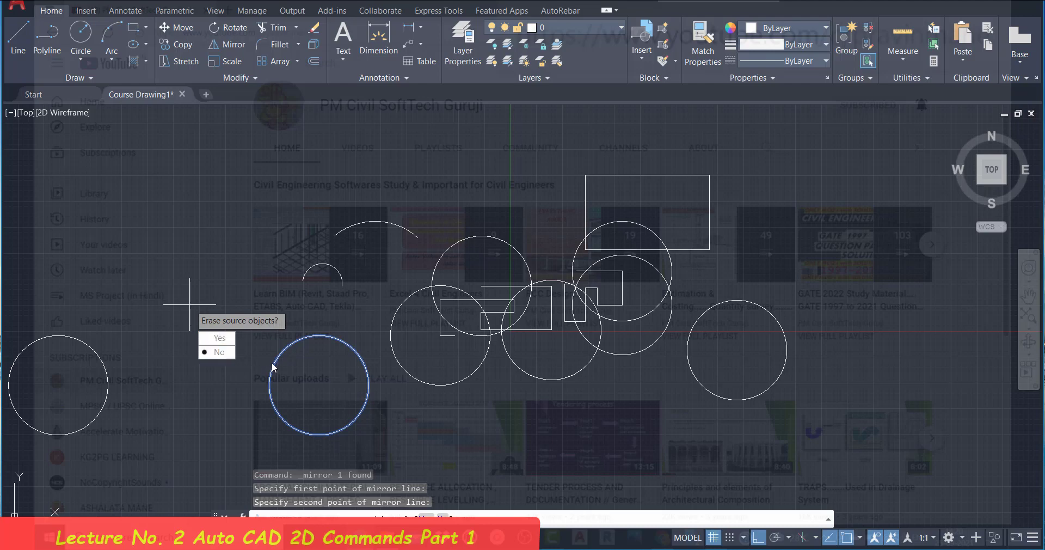
pyautogui.click(224, 352)
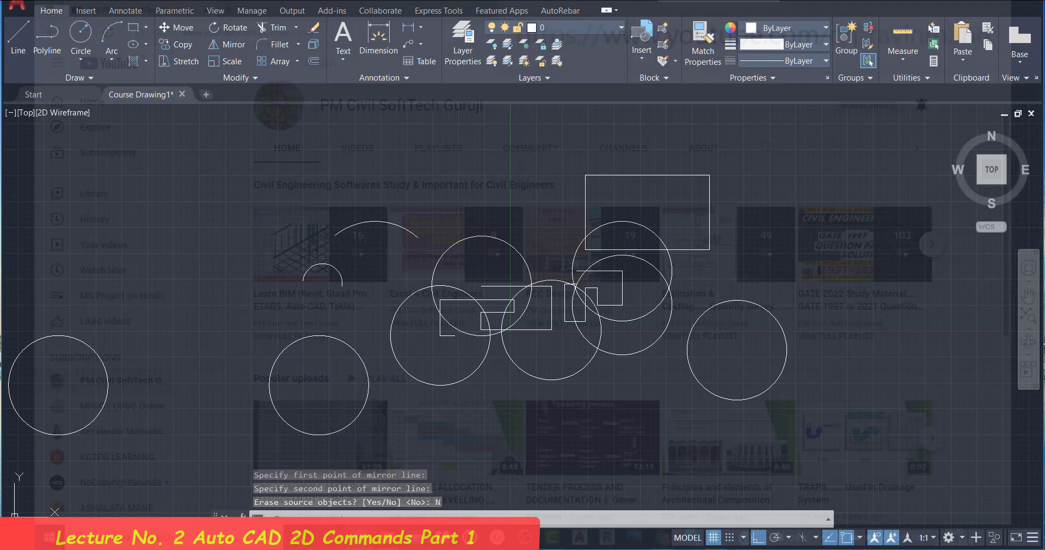
pyautogui.press('Escape')
pyautogui.press('Escape')
pyautogui.press('Escape')
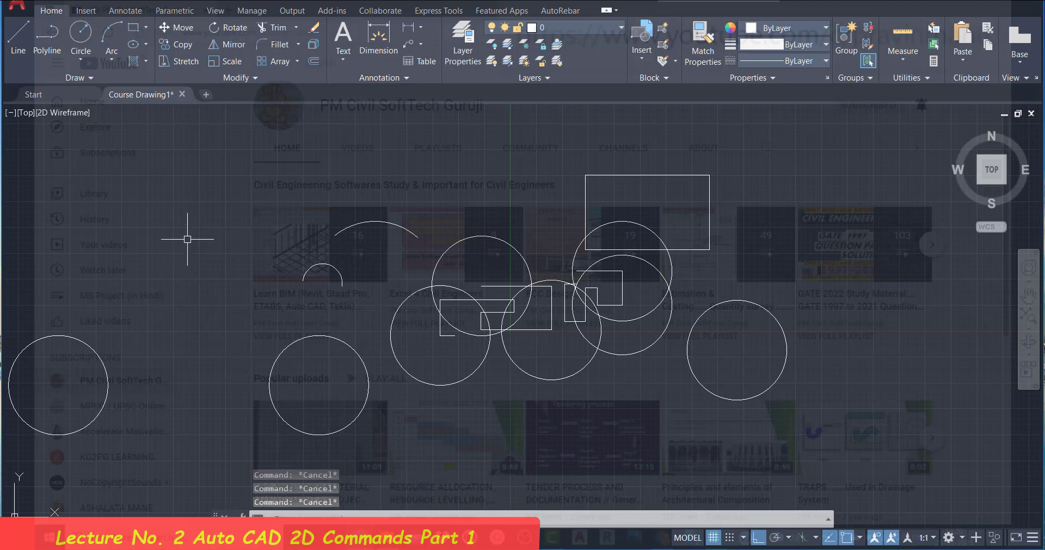